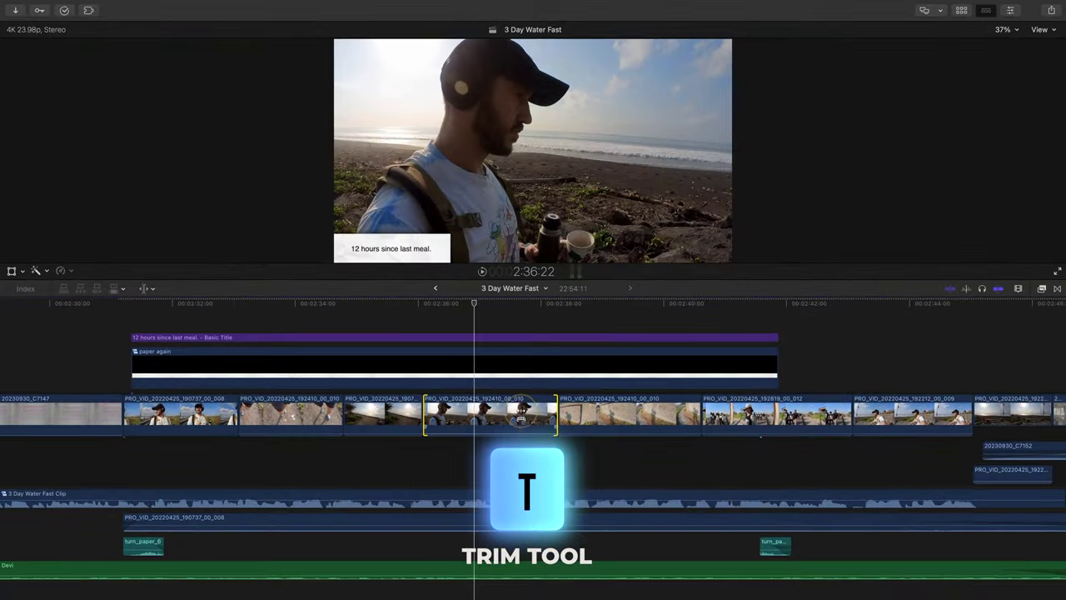
# Step: Slip the beach clip's footage, then slide the pencil-drawing clip later and back earlier
pyautogui.moveTo(519, 418); pyautogui.dragTo(444, 419)
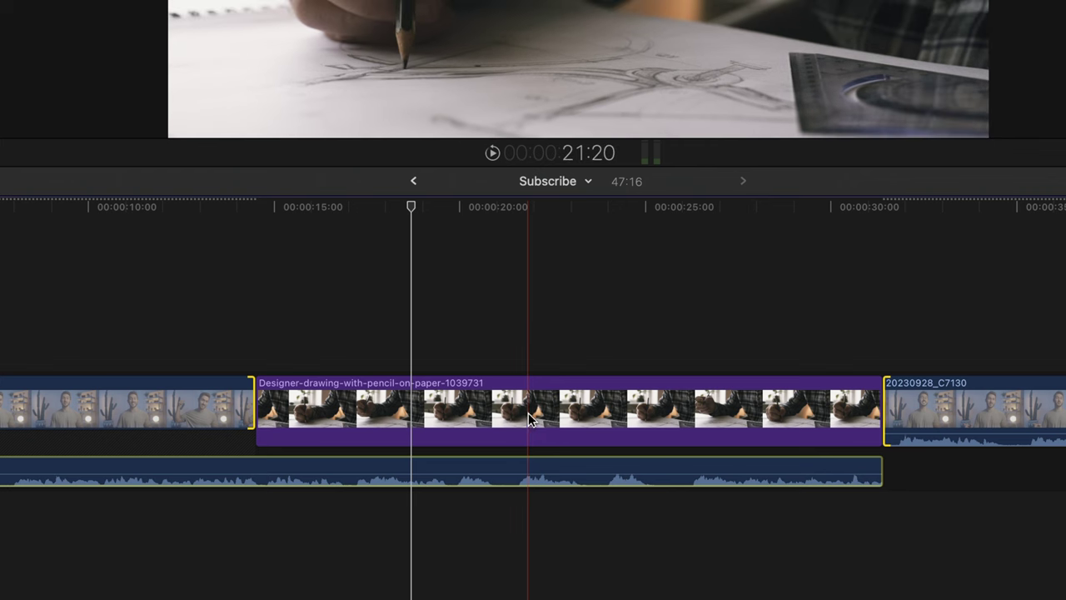
pyautogui.press('t')
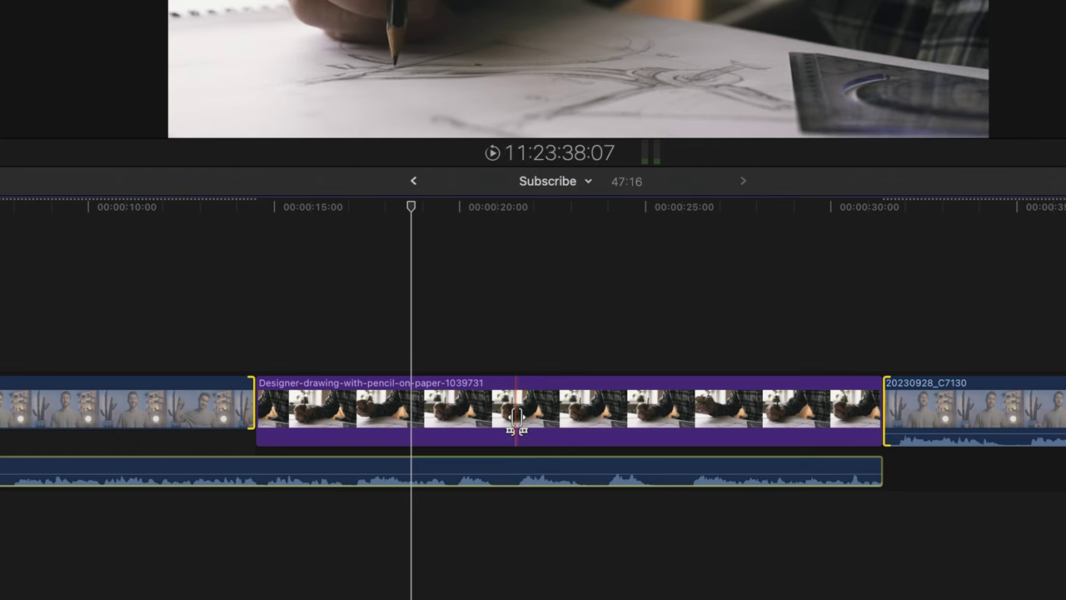
pyautogui.moveTo(516, 423); pyautogui.dragTo(794, 415)
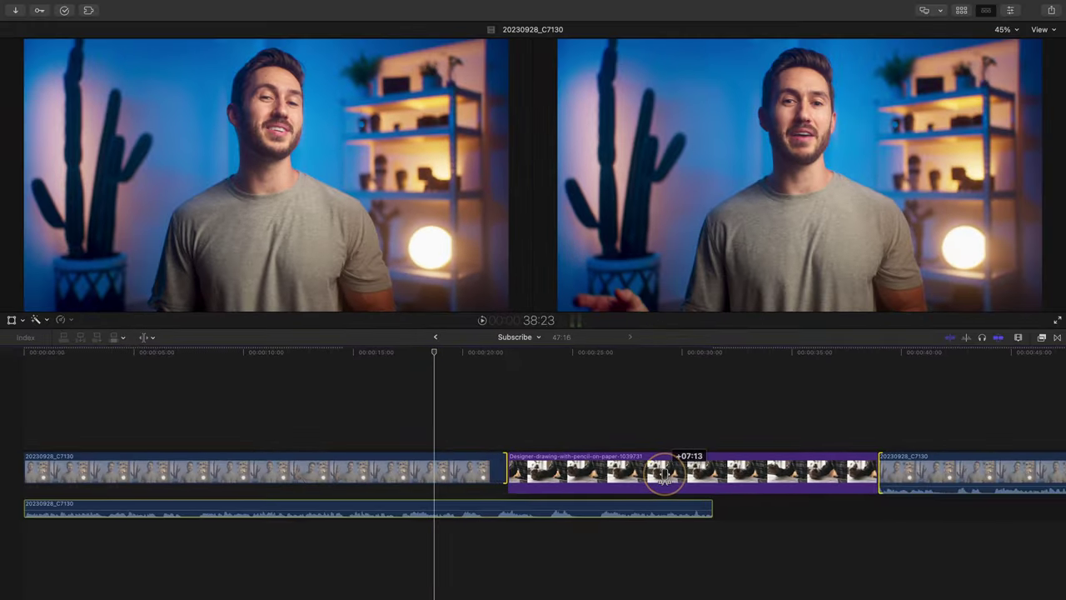
pyautogui.moveTo(681, 475); pyautogui.dragTo(497, 476)
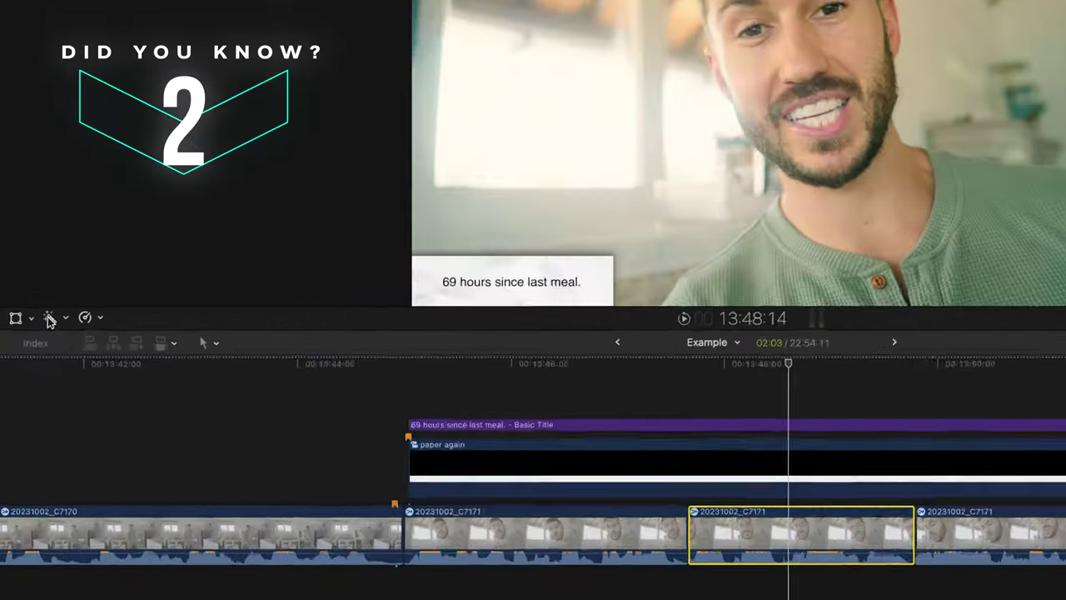
# Step: Turn on Transform handles for the talking-head shot from the viewer's tool menu or shortcut menu
pyautogui.click(42, 319)
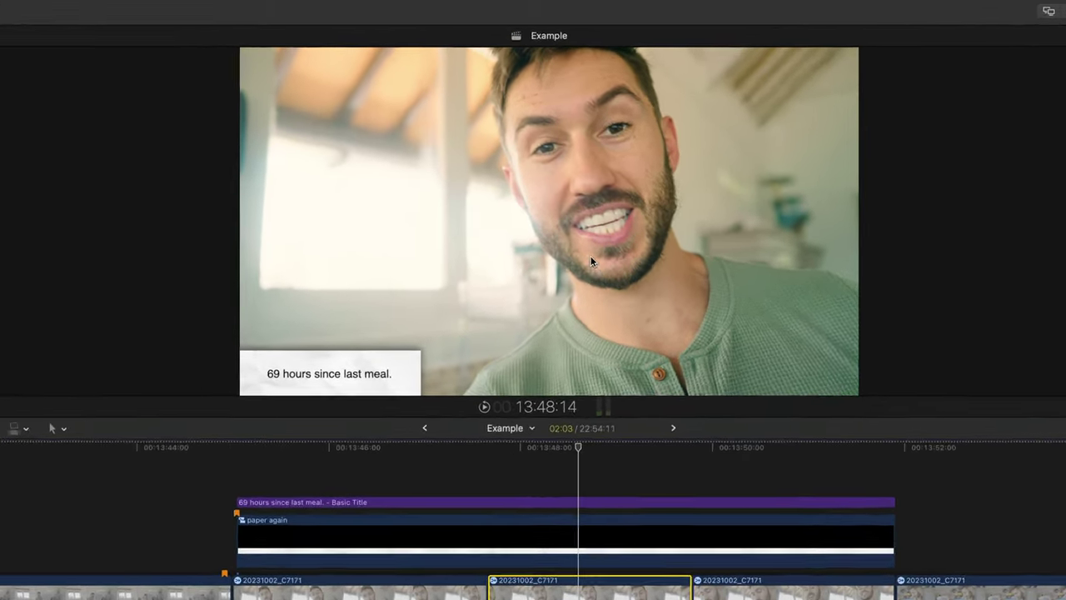
pyautogui.rightClick(562, 186)
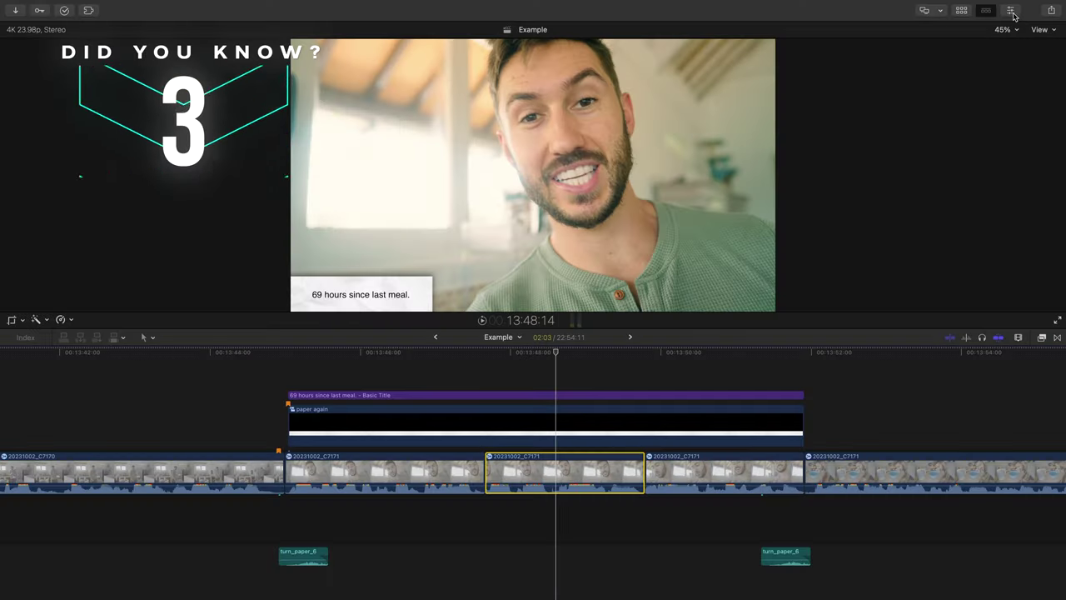
# Step: Show the Inspector, expand it to full height, and scroll to the Coconut Cream subtitle settings
pyautogui.click(1011, 10)
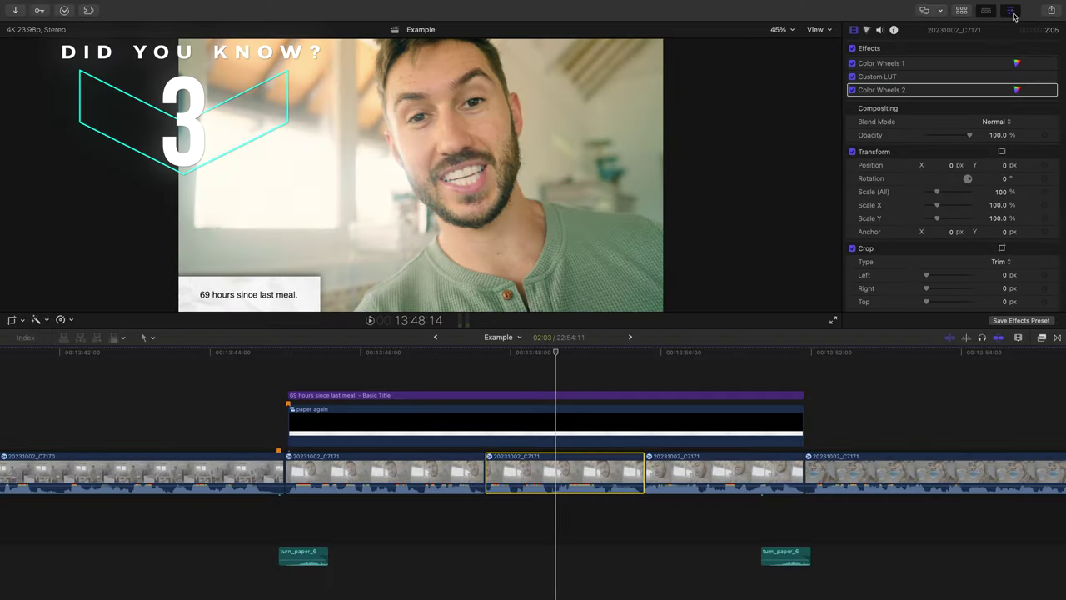
pyautogui.doubleClick(969, 34)
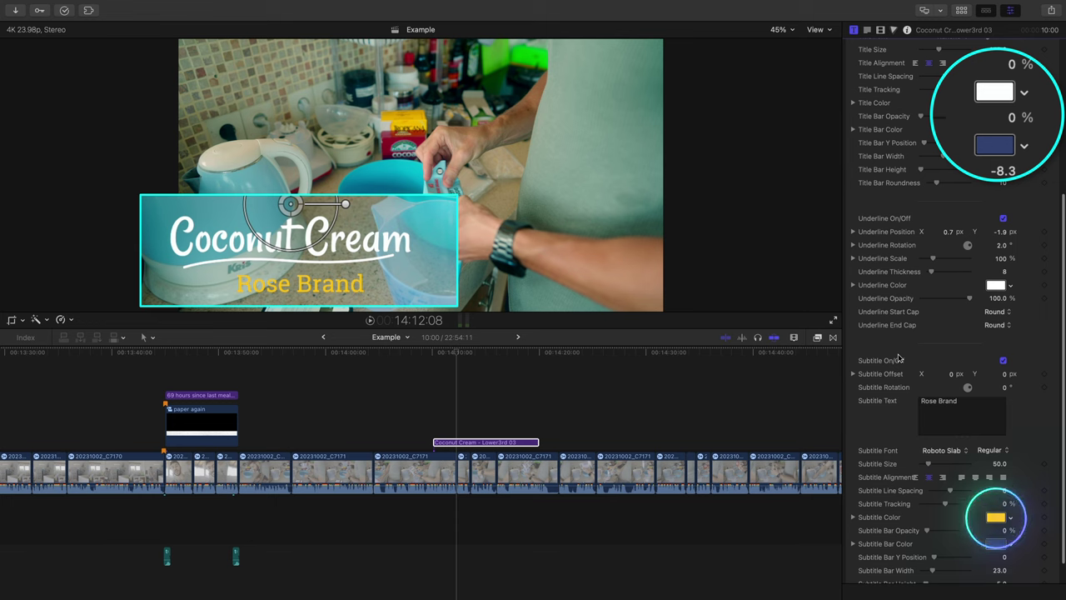
pyautogui.scroll(-1, 898, 358)
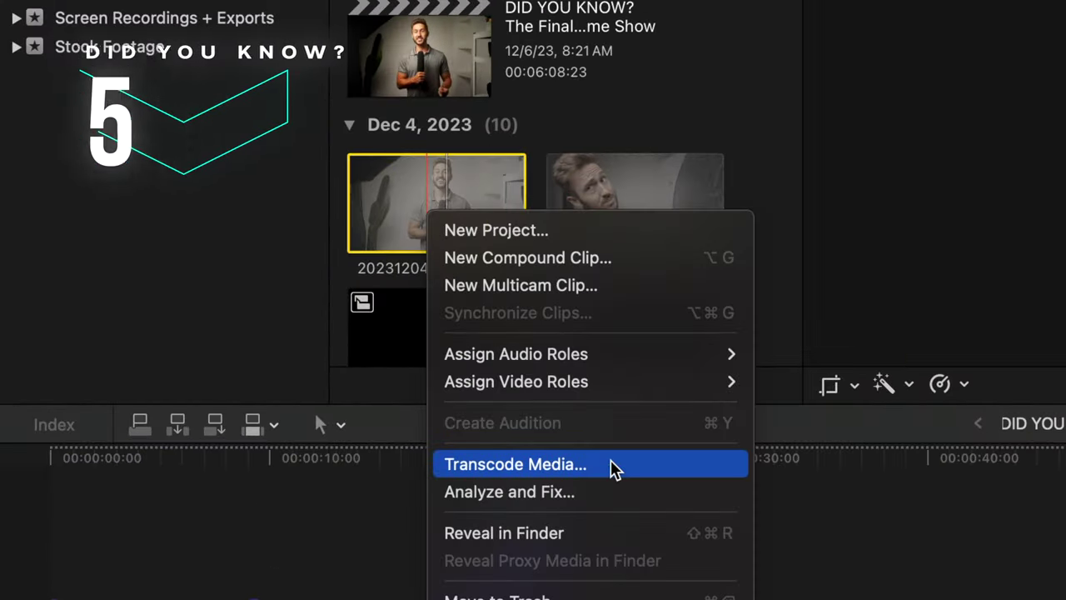
# Step: Transcode clip 20231204_C7211 to create proxy media
pyautogui.click(611, 463)
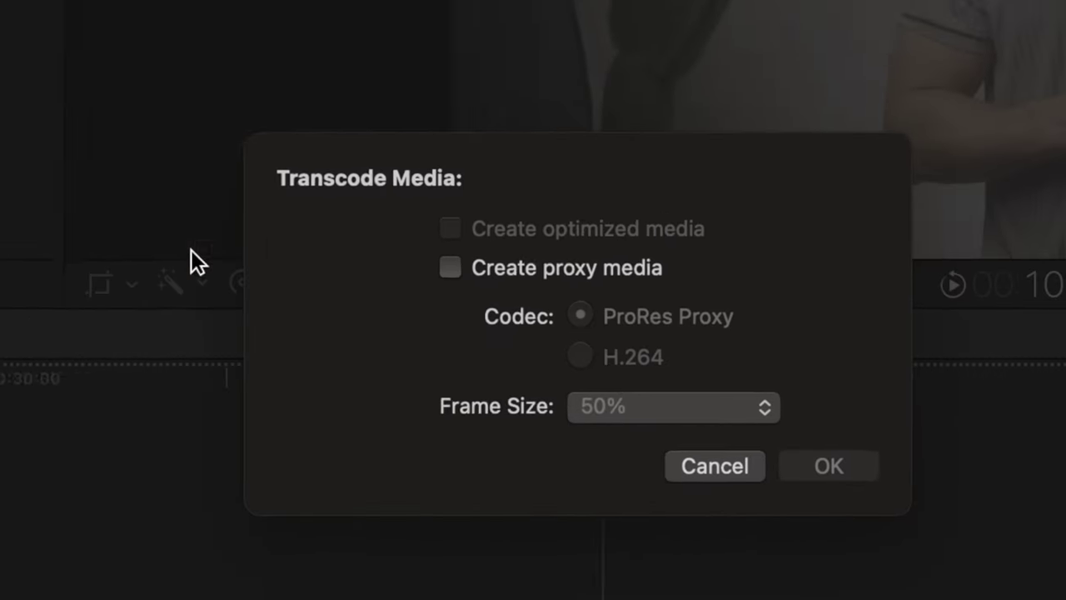
pyautogui.click(391, 257)
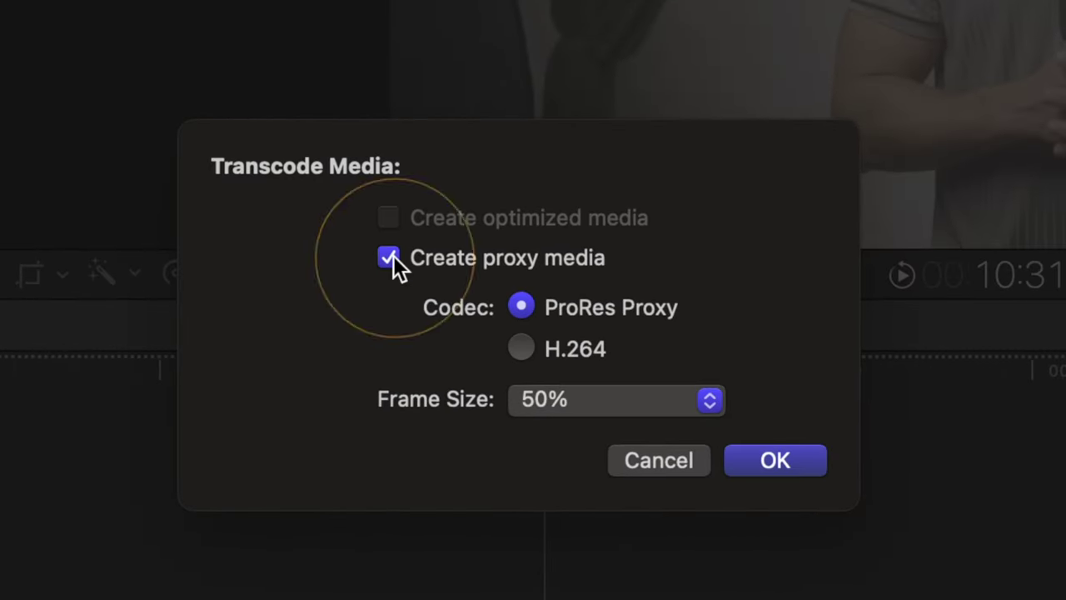
pyautogui.click(777, 453)
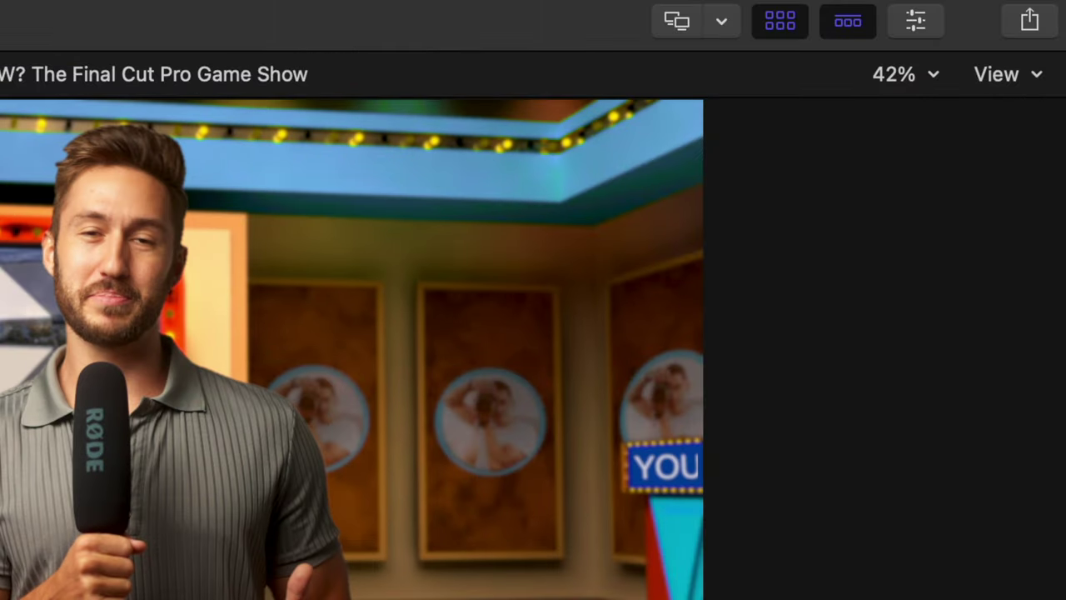
# Step: Set viewer playback to Proxy Preferred, then switch back to original media
pyautogui.click(1024, 76)
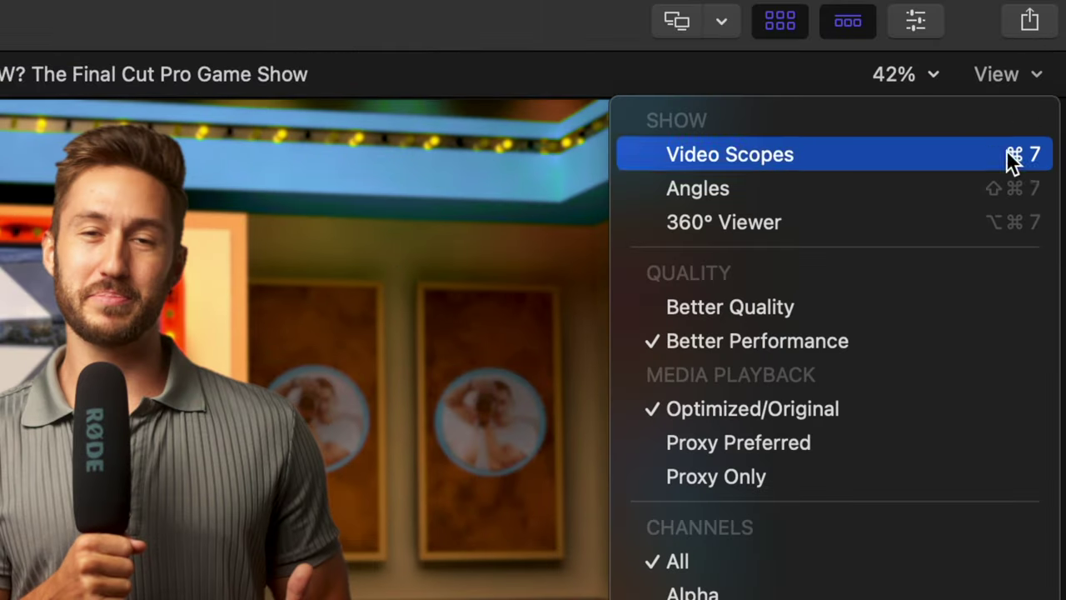
pyautogui.click(897, 442)
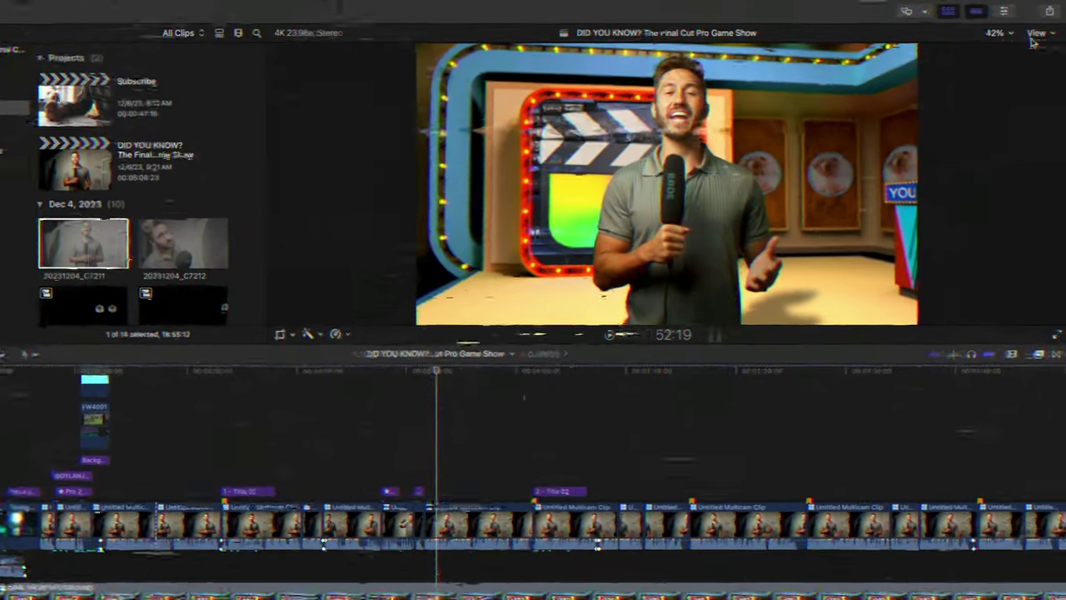
pyautogui.click(1039, 30)
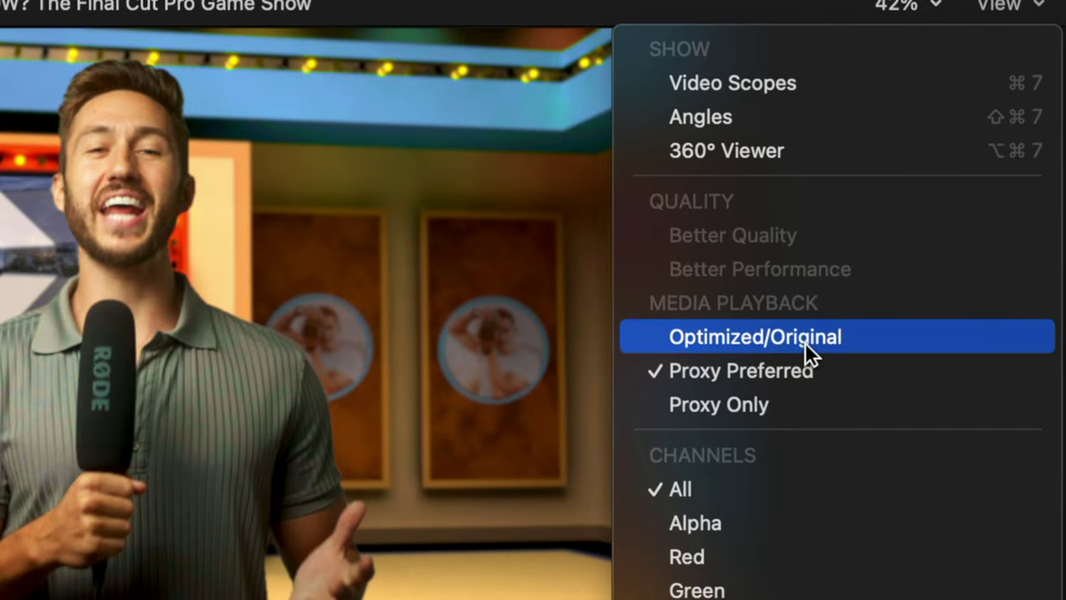
pyautogui.click(807, 406)
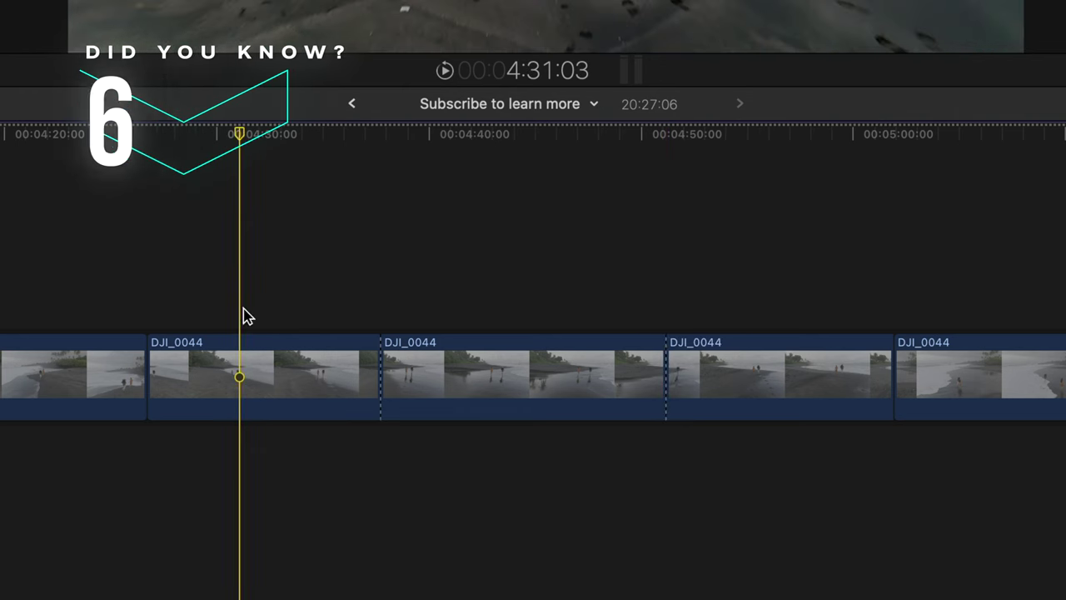
# Step: Delete the through edit to rejoin the DJI_0044 pieces
pyautogui.press('Delete')
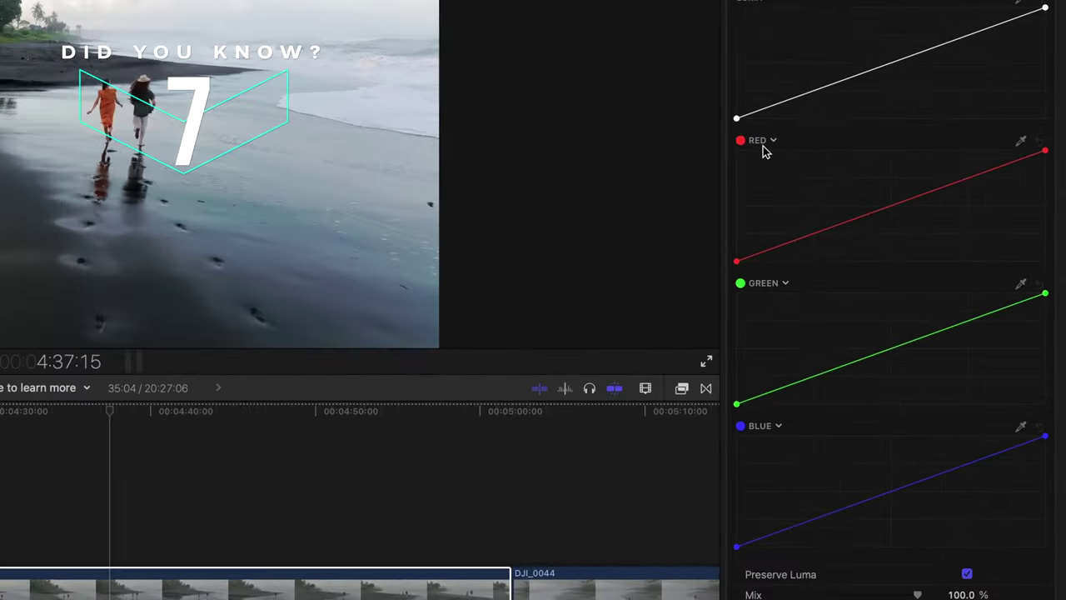
# Step: Change the red curve to orange and bend it, and retarget green to aqua
pyautogui.click(876, 175)
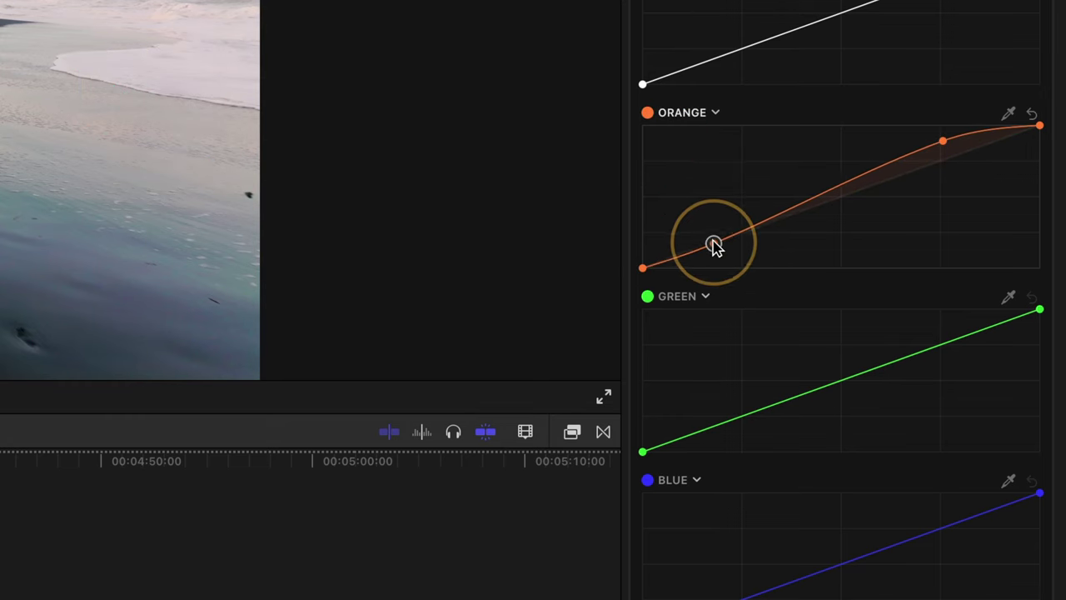
pyautogui.moveTo(721, 338); pyautogui.dragTo(755, 425)
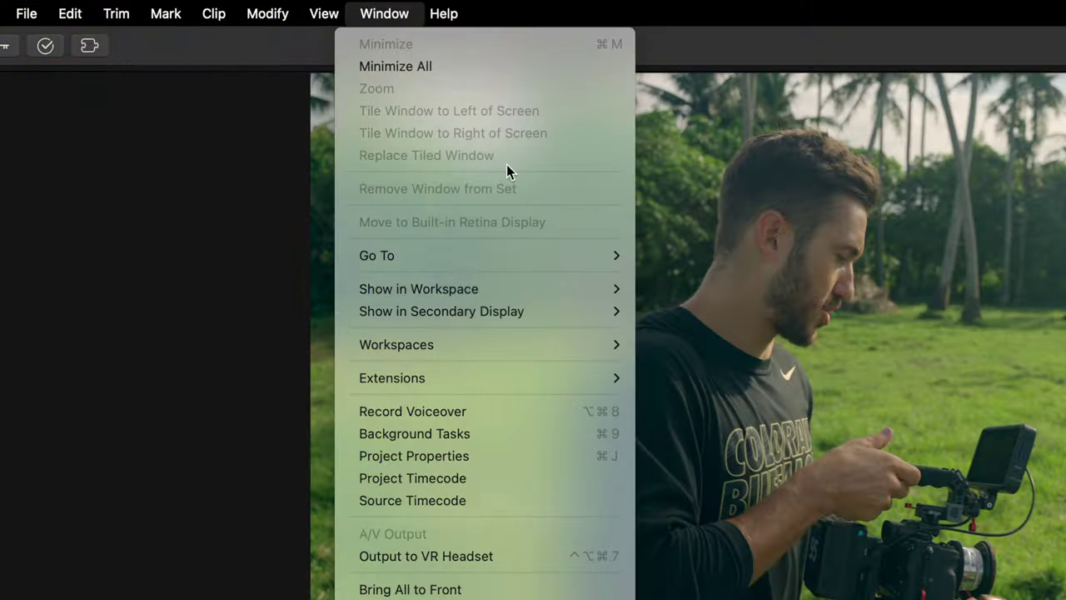
# Step: Show the Audio Meters from Window > Show in Workspace
pyautogui.moveTo(510, 290)
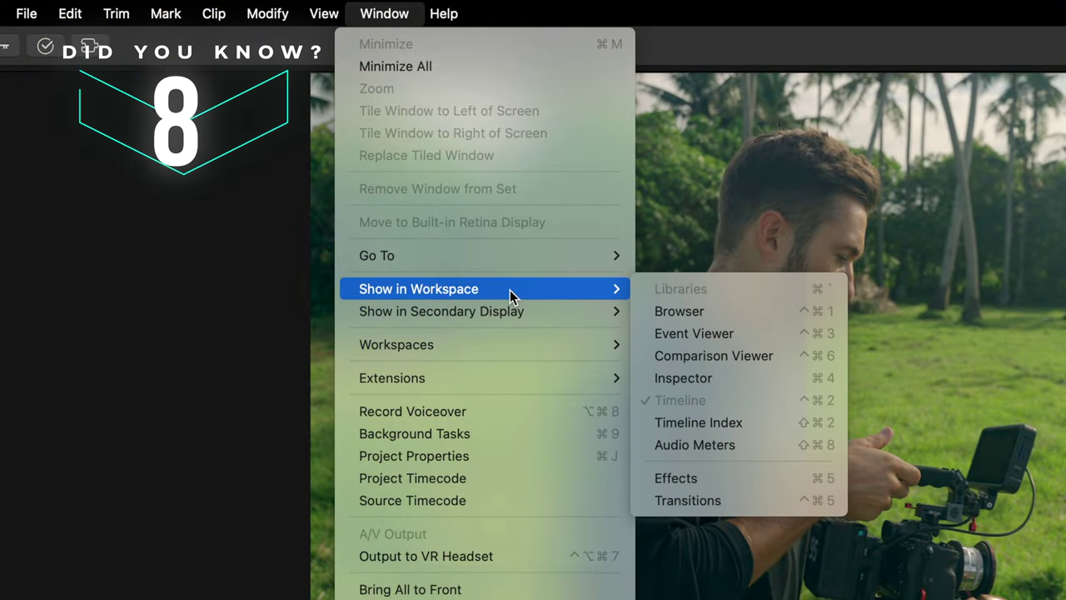
pyautogui.click(690, 447)
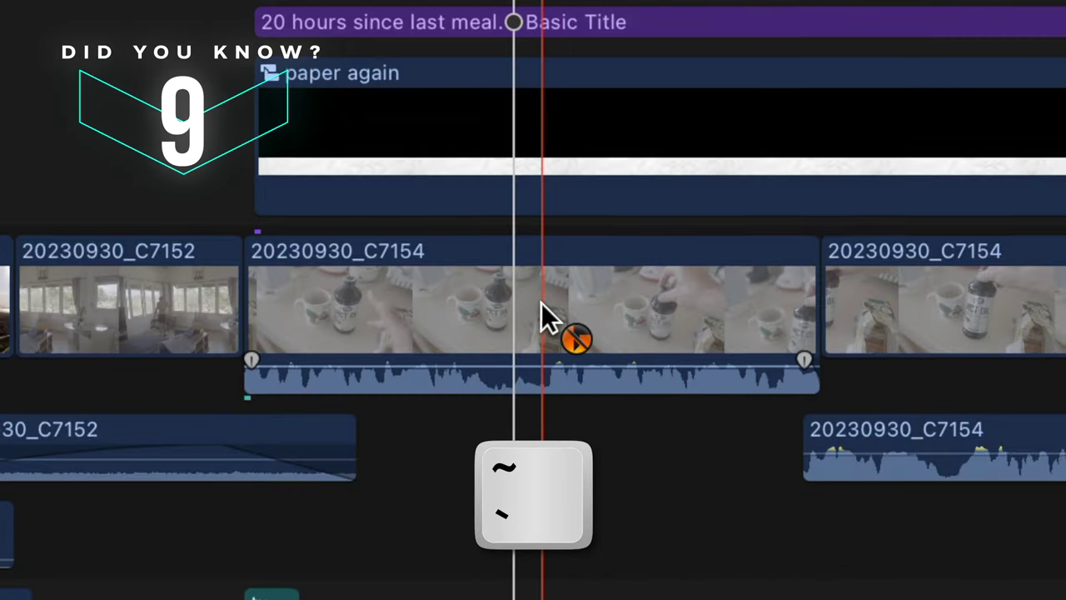
# Step: Move clip C7154 with and without its connected title, holding grave to leave connected clips in place
pyautogui.moveTo(541, 302); pyautogui.dragTo(898, 230)
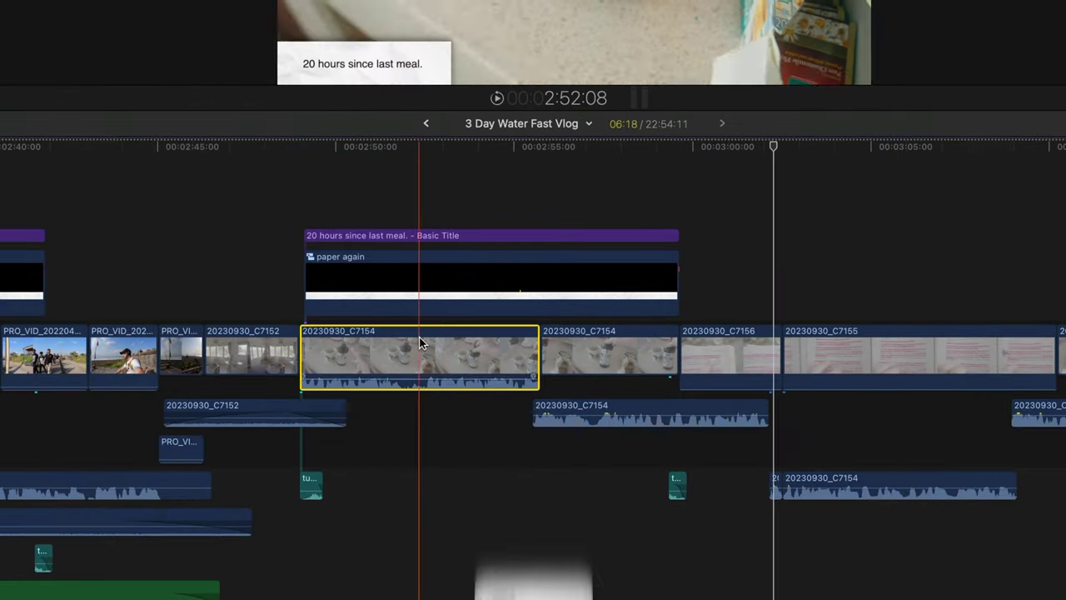
pyautogui.moveTo(421, 350); pyautogui.dragTo(566, 342)
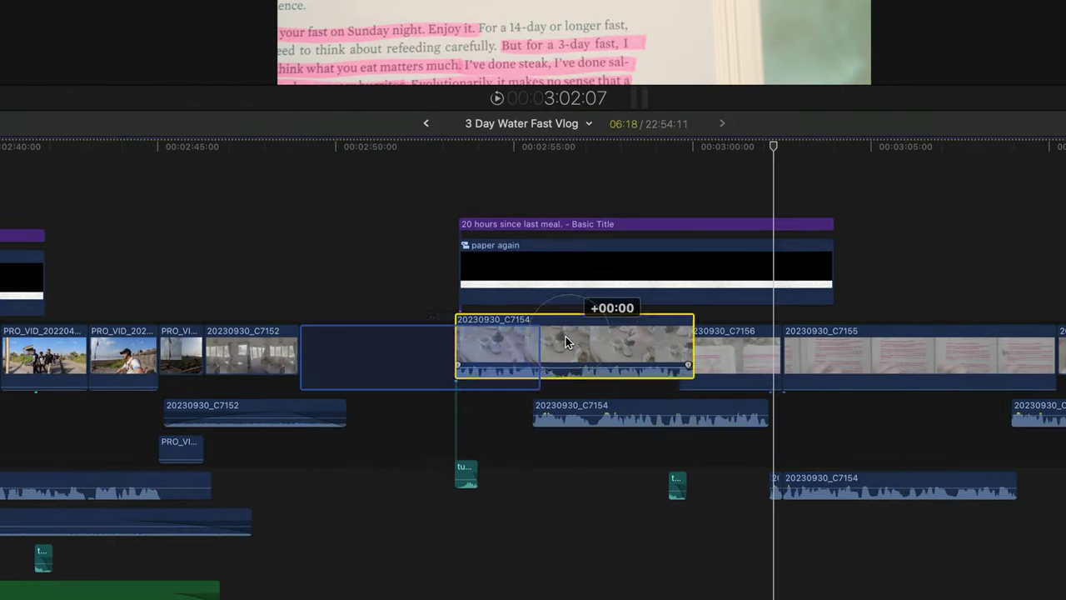
pyautogui.press('`')
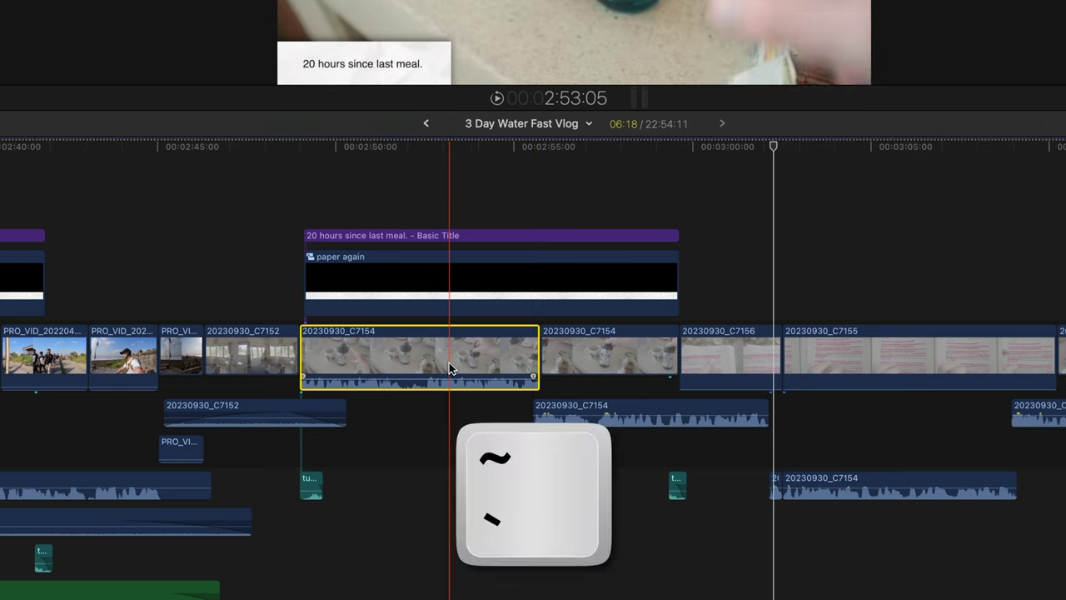
pyautogui.moveTo(450, 369); pyautogui.dragTo(953, 222)
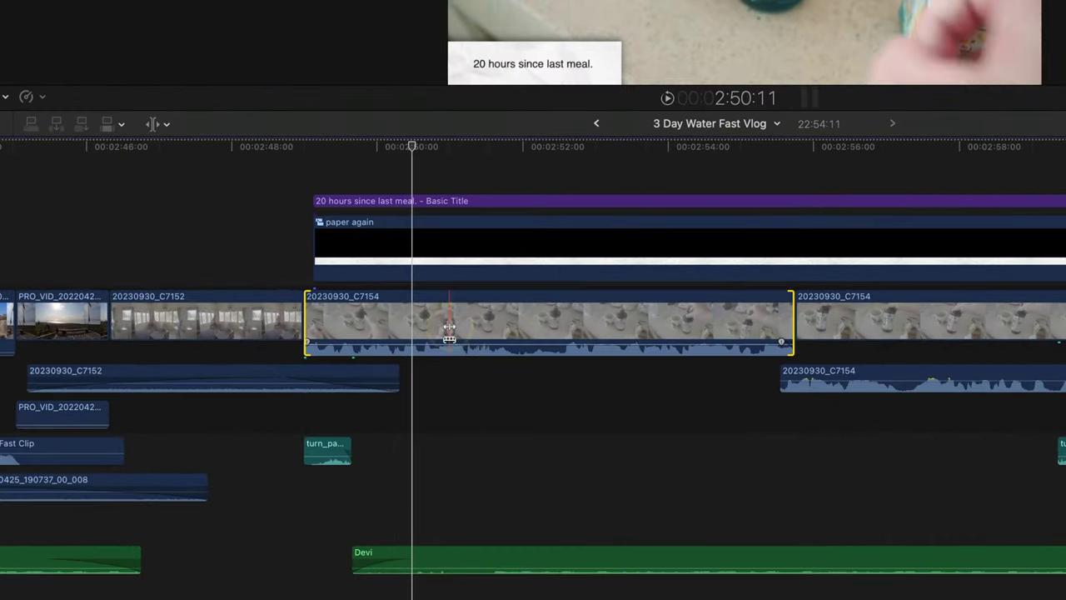
# Step: Slip C7154's footage while holding grave so the connected title stays put
pyautogui.moveTo(448, 328); pyautogui.dragTo(593, 313)
pyautogui.press('`')
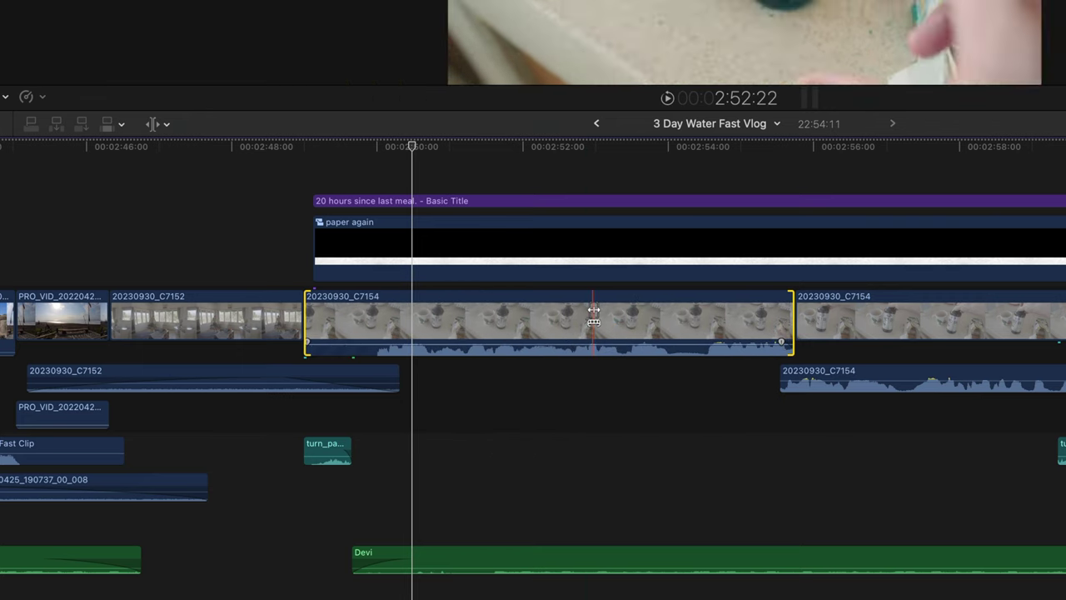
pyautogui.press('`')
pyautogui.press('shift')
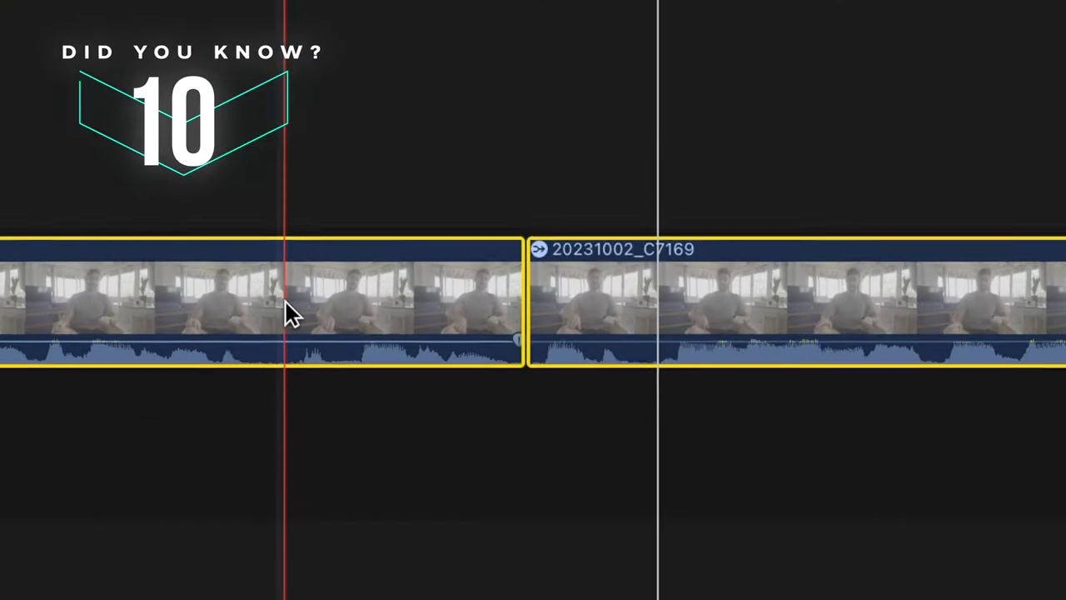
# Step: Add an audio crossfade across the cut between the two 20231002_C7169 clips
pyautogui.hotkey('alt', 't')
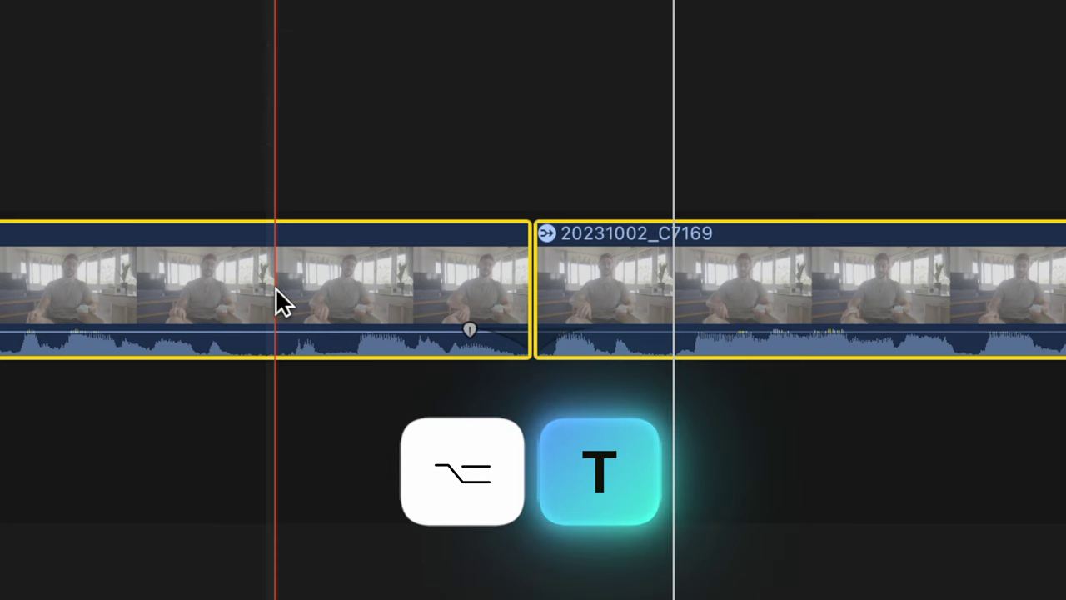
pyautogui.click(276, 287)
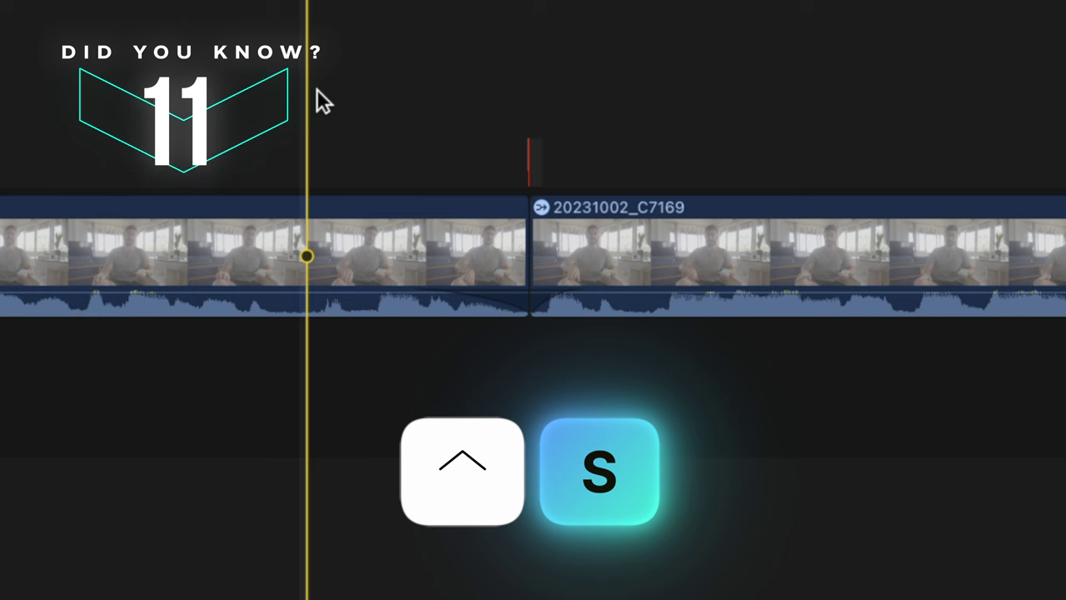
# Step: Expand both clips' audio and trim the second clip's video start four frames later
pyautogui.moveTo(316, 89); pyautogui.dragTo(656, 347)
pyautogui.hotkey('ctrl', 's')
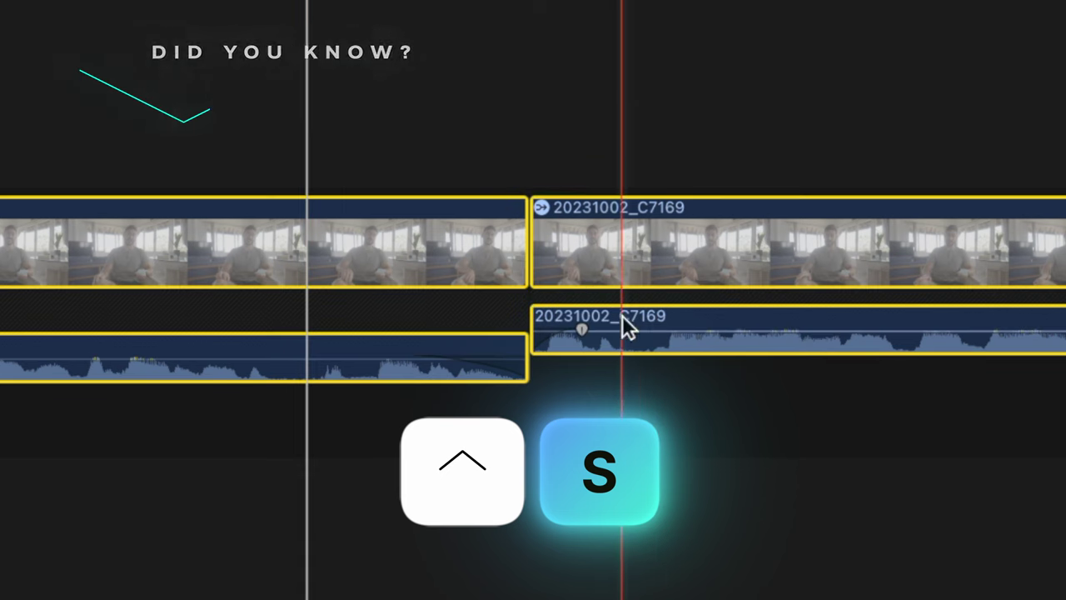
pyautogui.click(546, 245)
pyautogui.moveTo(545, 246); pyautogui.dragTo(581, 241)
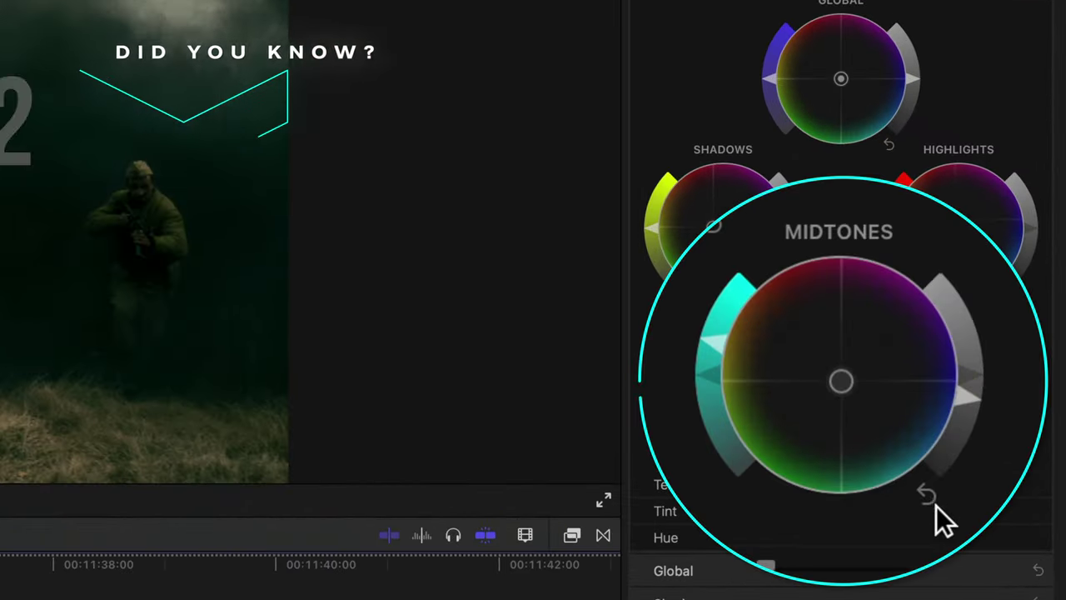
# Step: Reset the foggy forest shot's Midtones wheel to neutral, then adjust Midtones saturation and brightness
pyautogui.click(929, 497)
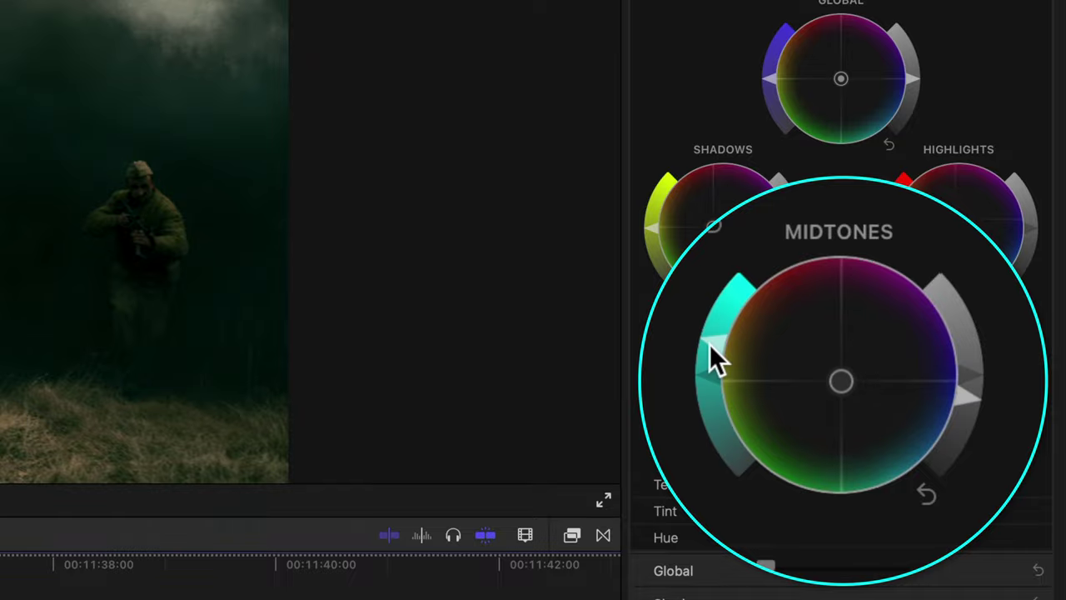
pyautogui.click(710, 344)
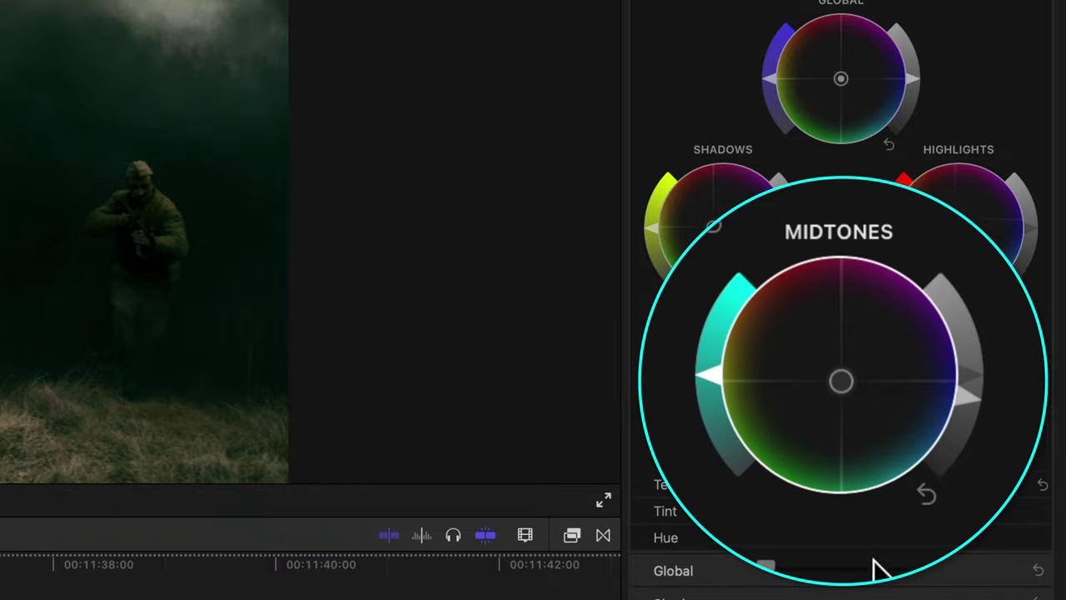
pyautogui.click(966, 395)
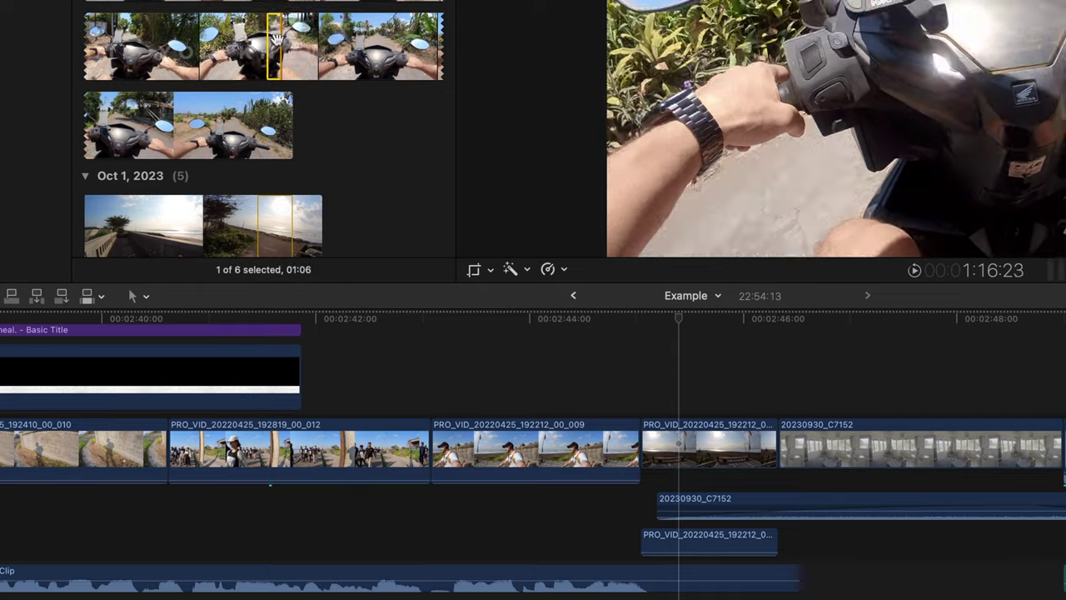
# Step: Add the scooter clip and a walking-shot range to the beach clip at 2:45 as audition picks
pyautogui.moveTo(666, 450)
pyautogui.mouseDown()
pyautogui.moveTo(638, 390)
pyautogui.moveTo(666, 449)
pyautogui.mouseUp()
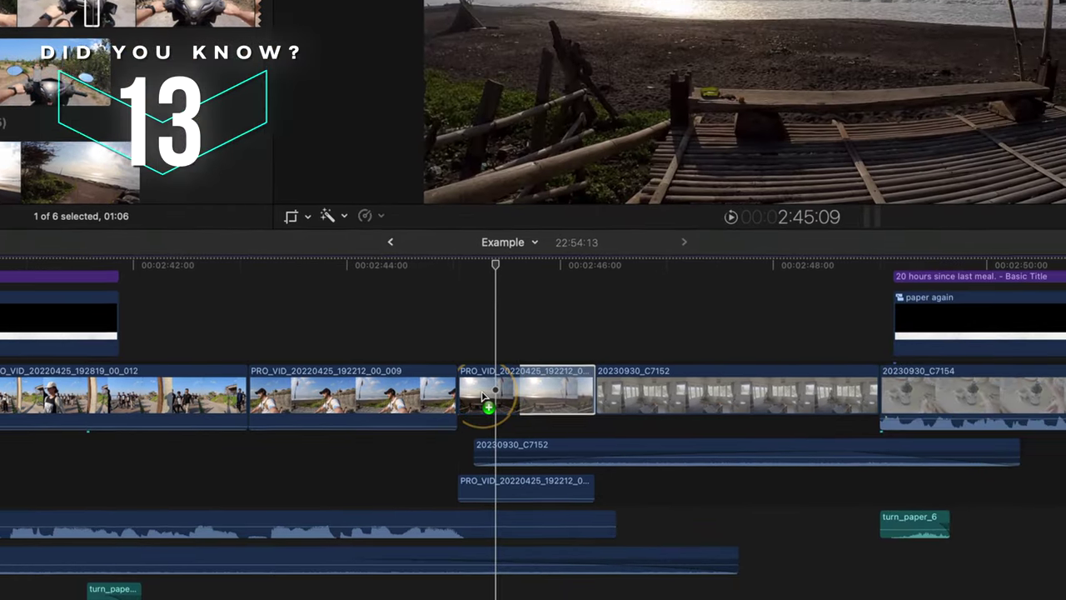
pyautogui.moveTo(488, 398); pyautogui.dragTo(488, 395)
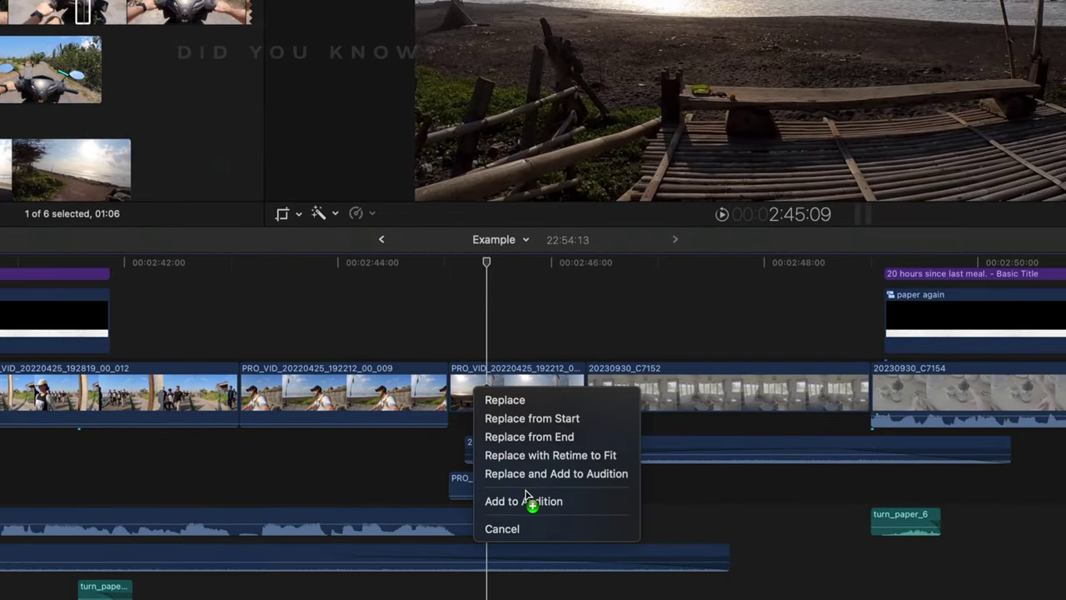
pyautogui.click(530, 500)
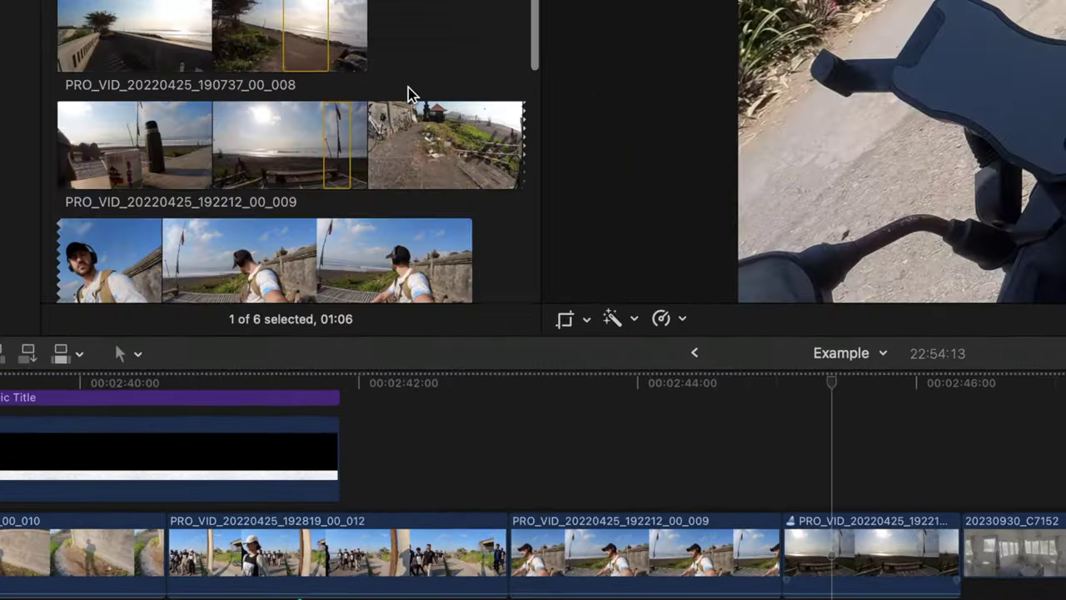
pyautogui.scroll(-5, 408, 87)
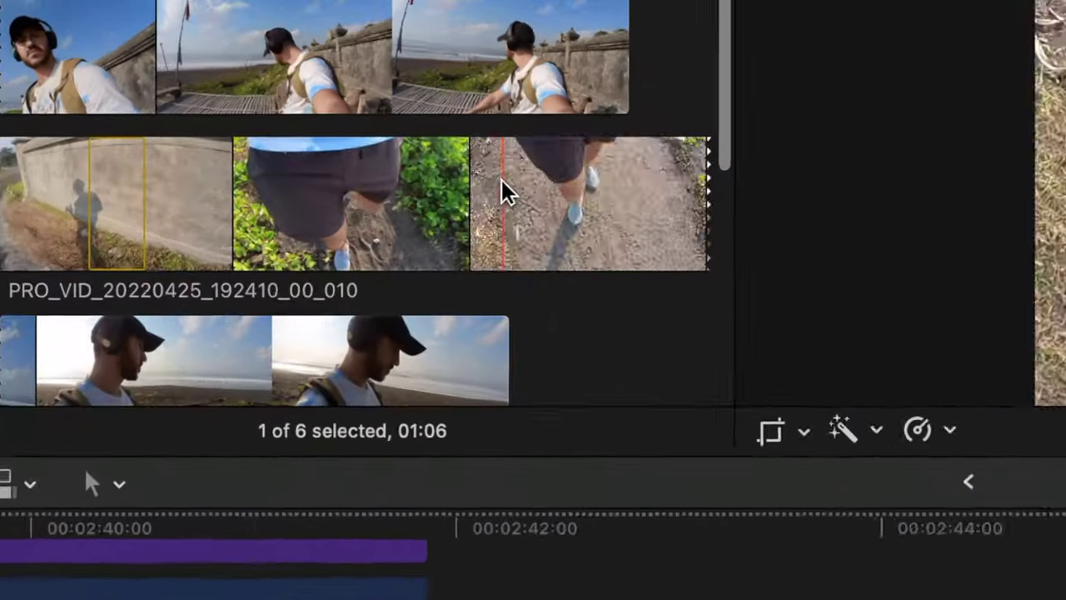
pyautogui.moveTo(383, 156)
pyautogui.mouseDown()
pyautogui.moveTo(401, 154)
pyautogui.moveTo(396, 161)
pyautogui.mouseUp()
pyautogui.moveTo(563, 204); pyautogui.dragTo(511, 330)
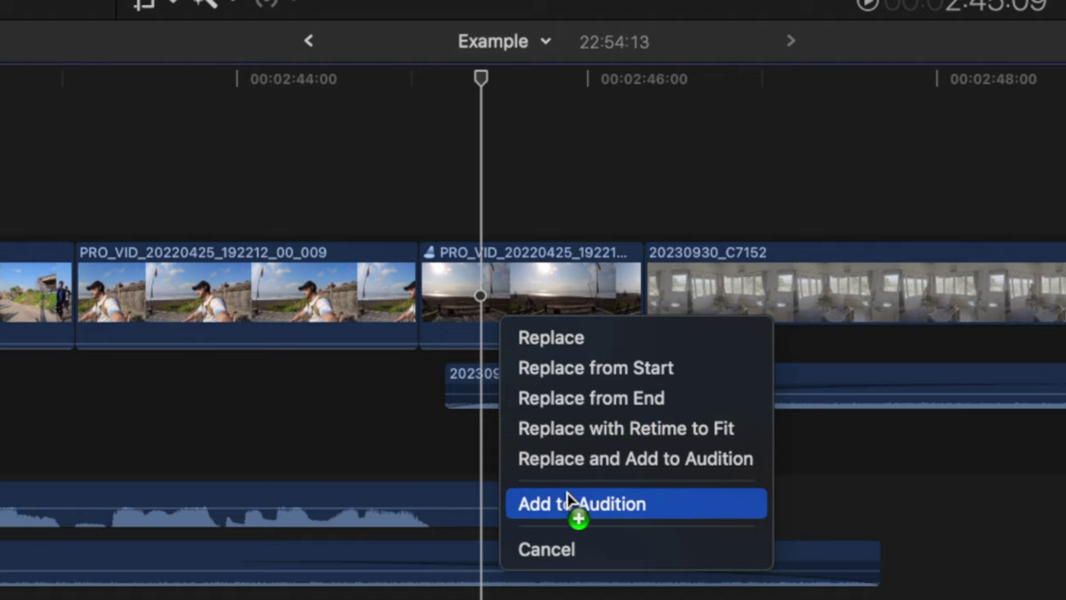
pyautogui.click(567, 499)
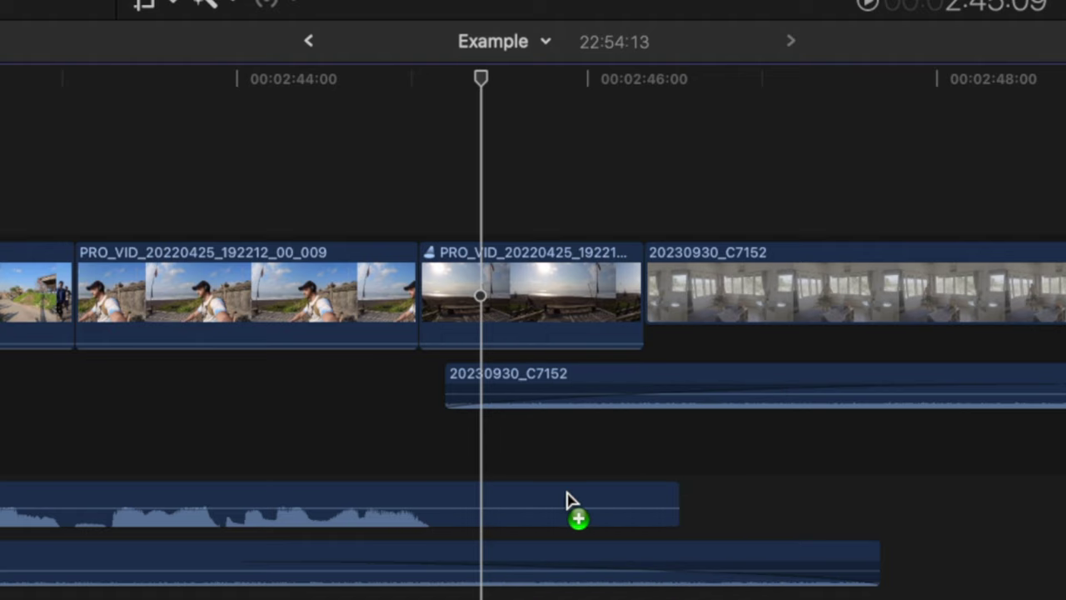
# Step: Preview the scooter, walking-feet and beach picks, keep the scooter pick, then cycle picks with Ctrl+Option+Right
pyautogui.click(430, 252)
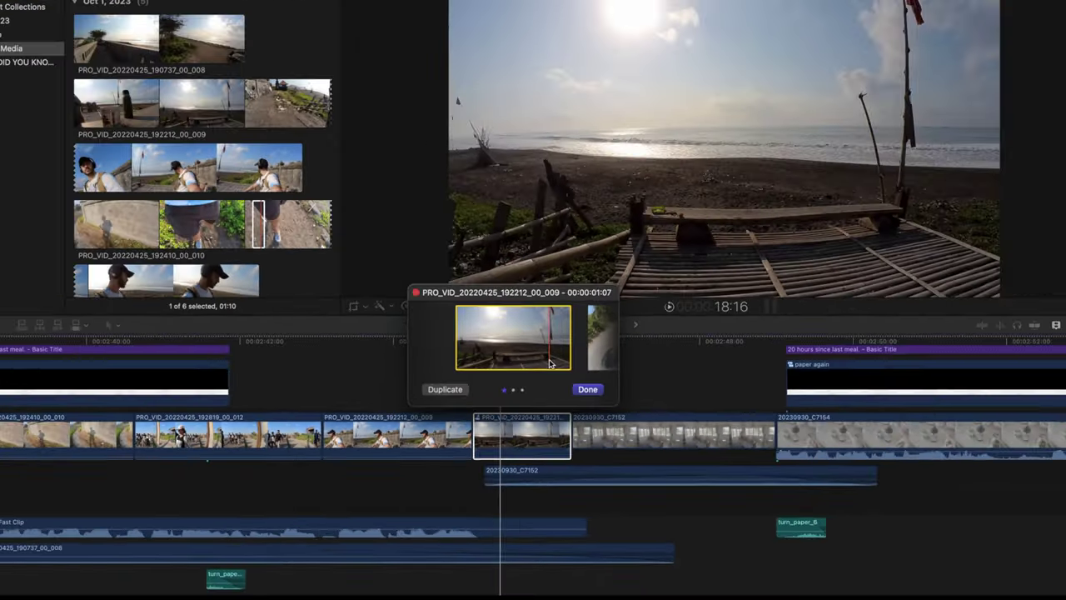
pyautogui.click(600, 354)
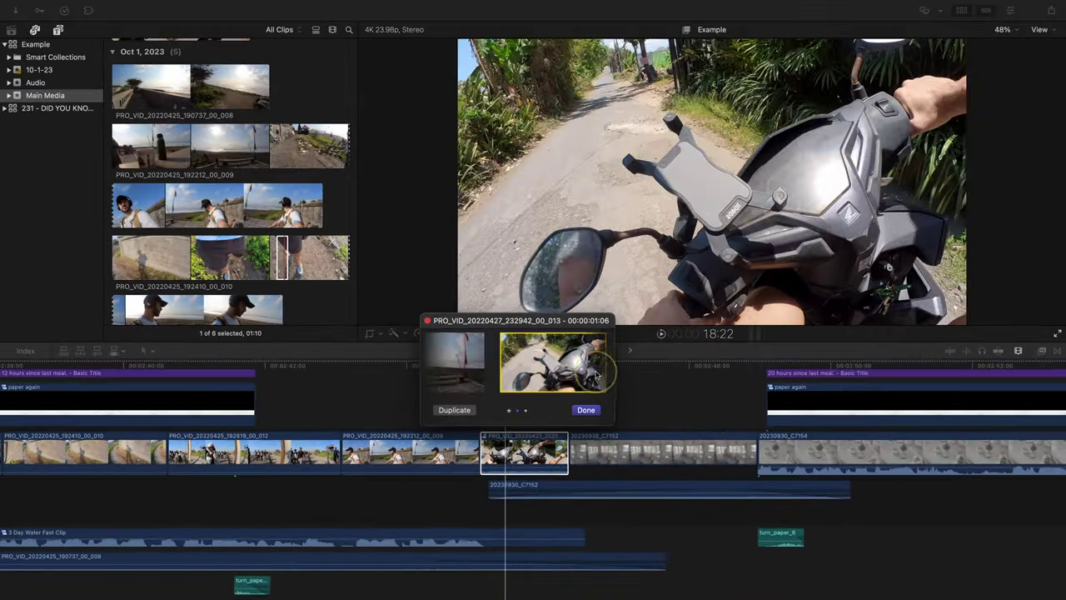
pyautogui.click(589, 370)
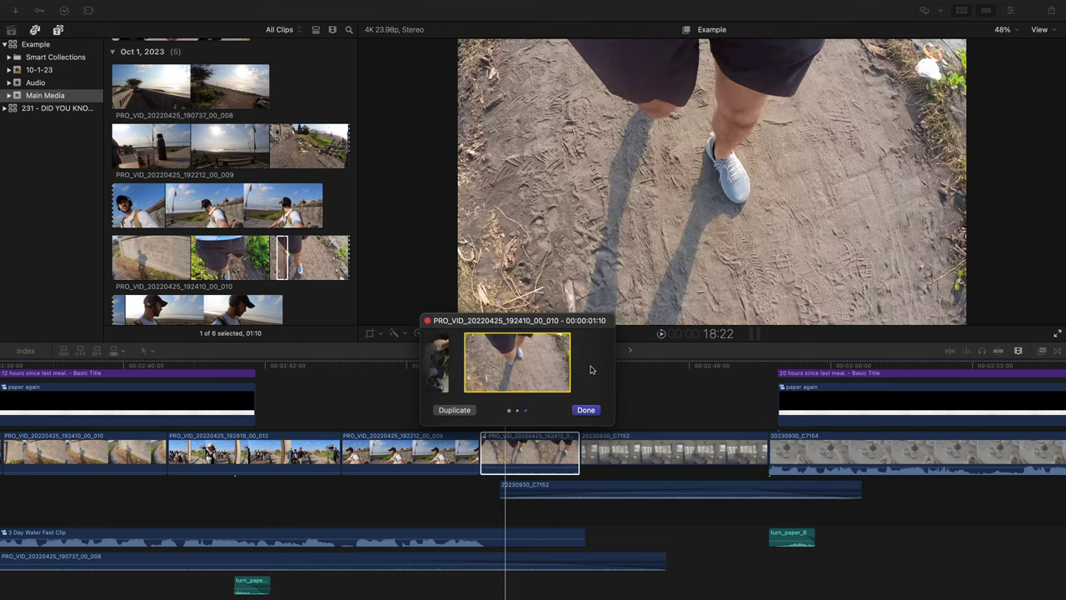
pyautogui.click(442, 372)
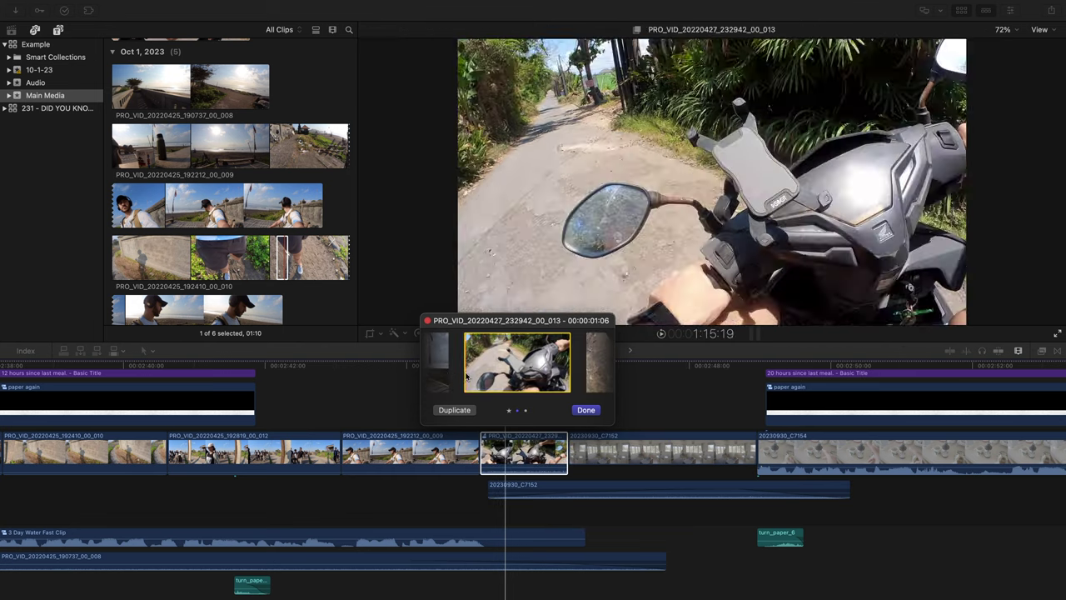
pyautogui.click(450, 370)
pyautogui.click(507, 435)
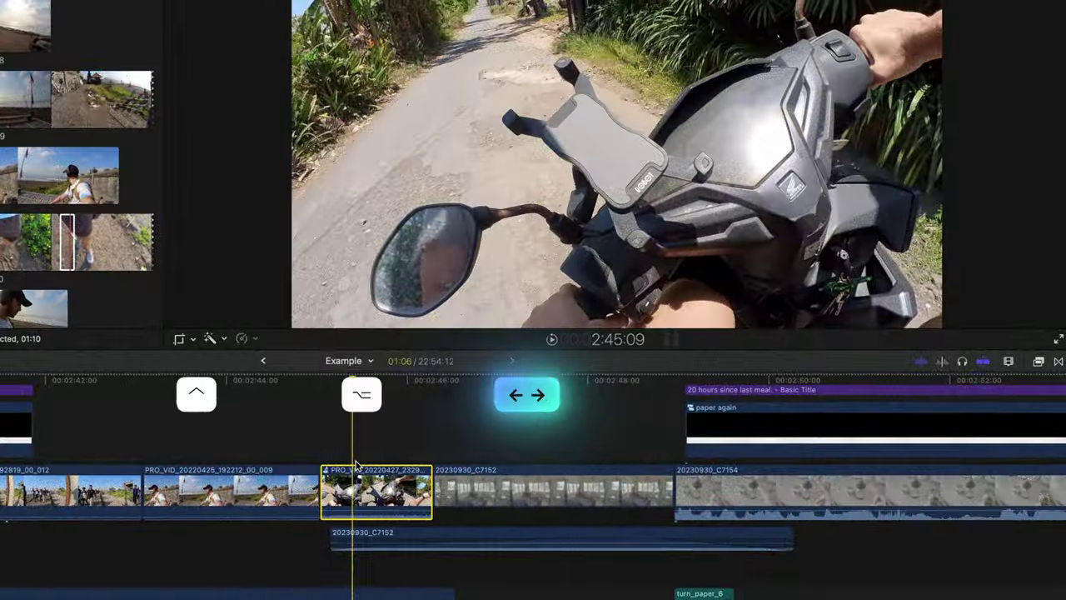
pyautogui.hotkey('ctrl', 'alt', 'Right')
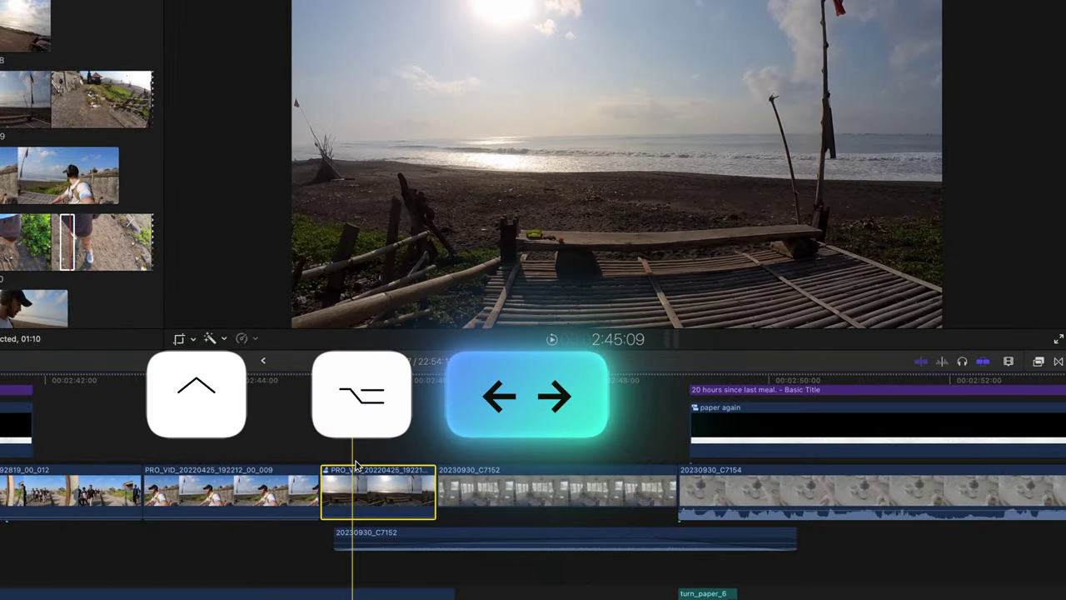
pyautogui.hotkey('ctrl', 'alt', 'Right')
pyautogui.hotkey('ctrl', 'alt', 'Right')
pyautogui.hotkey('ctrl', 'alt', 'Right')
pyautogui.hotkey('ctrl', 'alt', 'Right')
pyautogui.hotkey('ctrl', 'alt', 'Right')
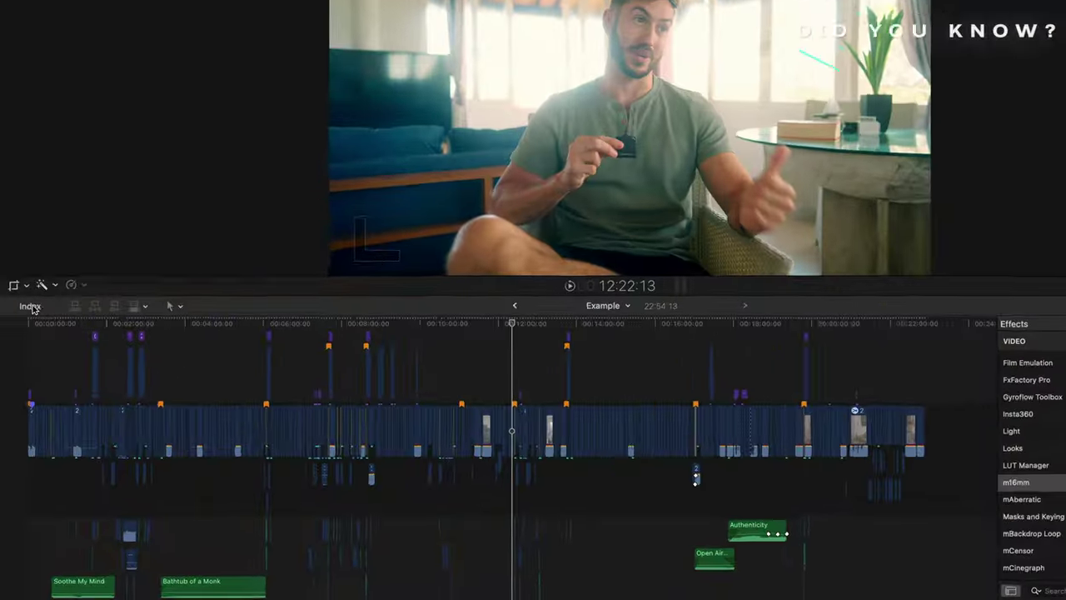
# Step: Search the timeline Index for 'pro' and select all 12 PRO_VID clips
pyautogui.click(26, 350)
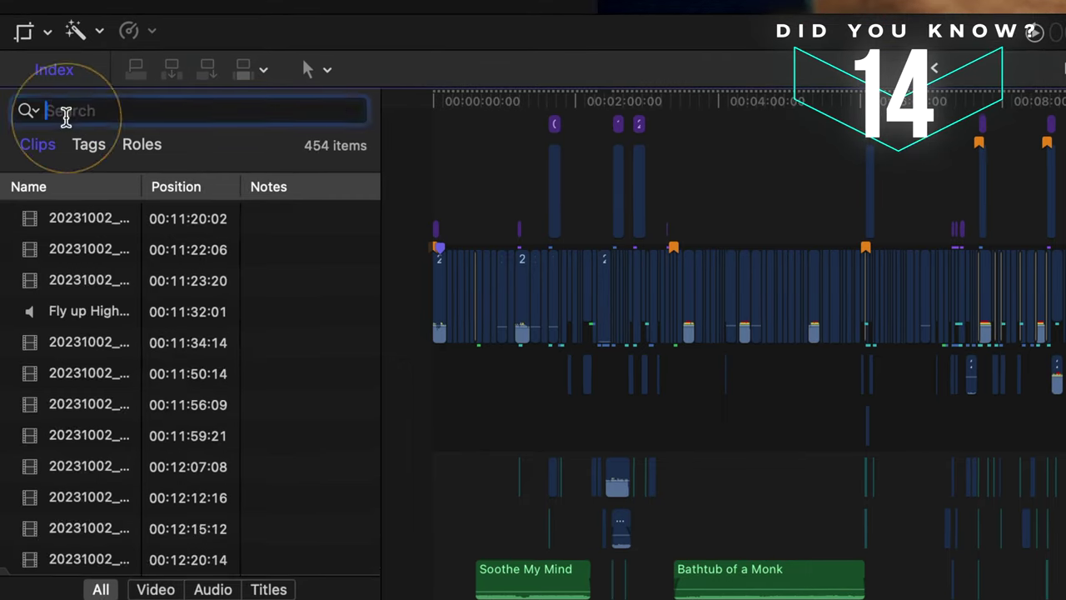
pyautogui.write('pro_')
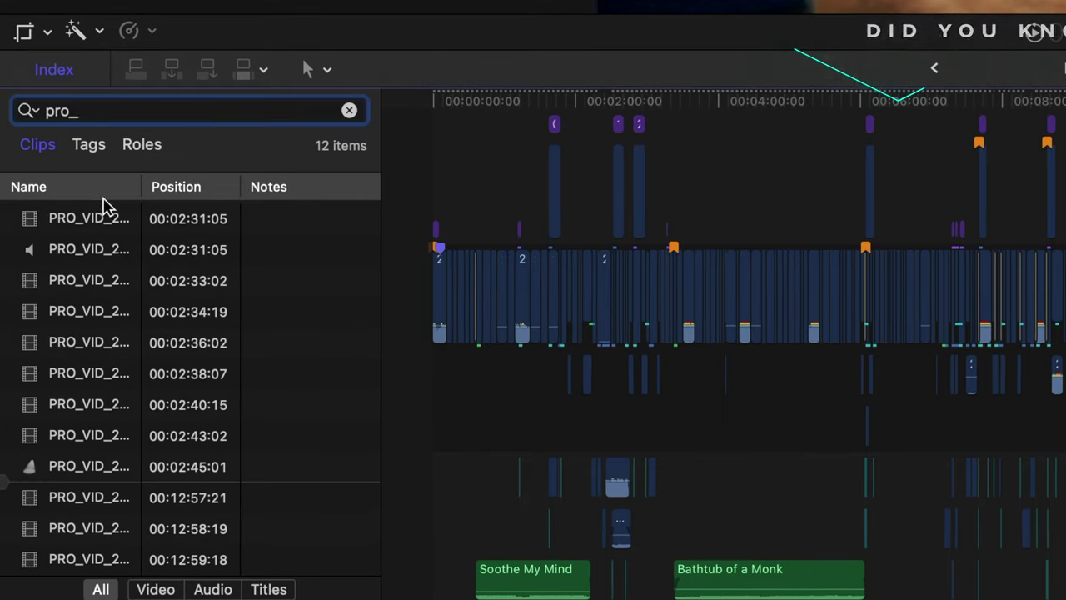
pyautogui.click(96, 221)
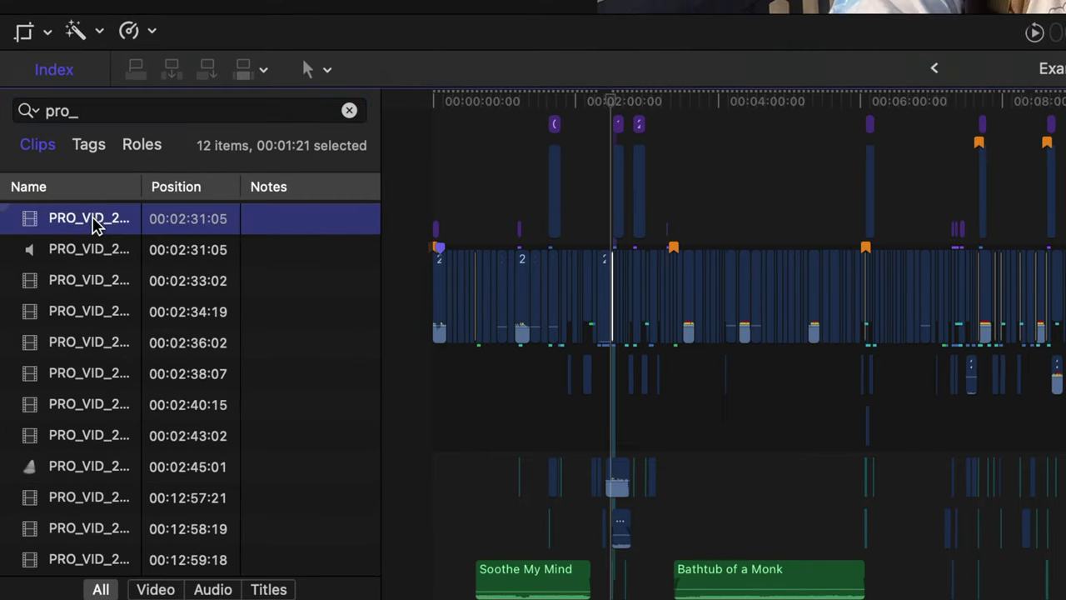
pyautogui.scroll(-1, 60, 214)
pyautogui.scroll(1, 59, 214)
pyautogui.keyDown('shift'); pyautogui.click(92, 559); pyautogui.keyUp('shift')
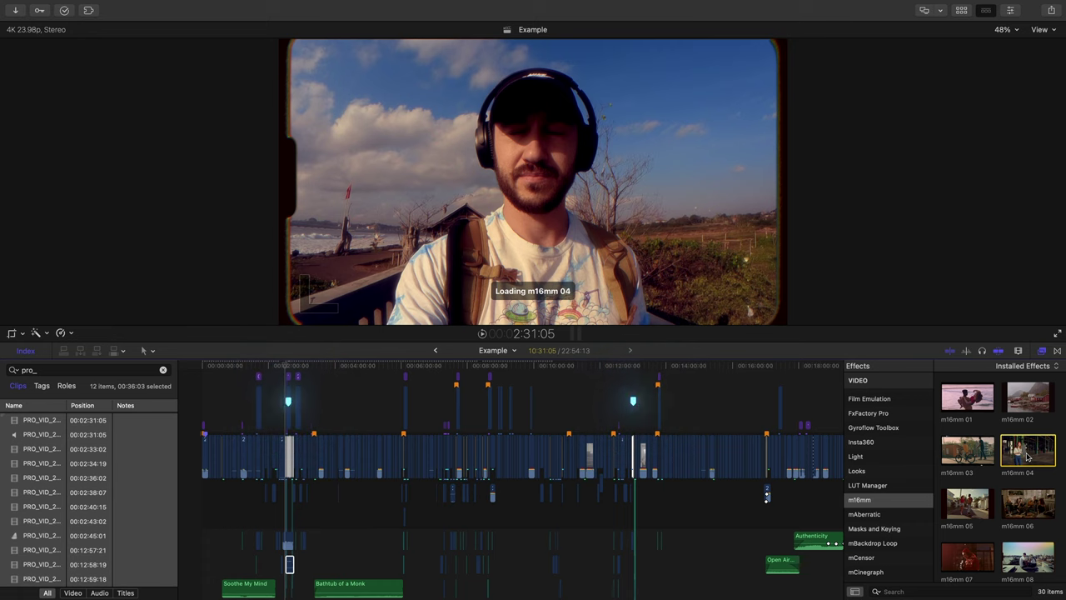
pyautogui.press('super+equal')
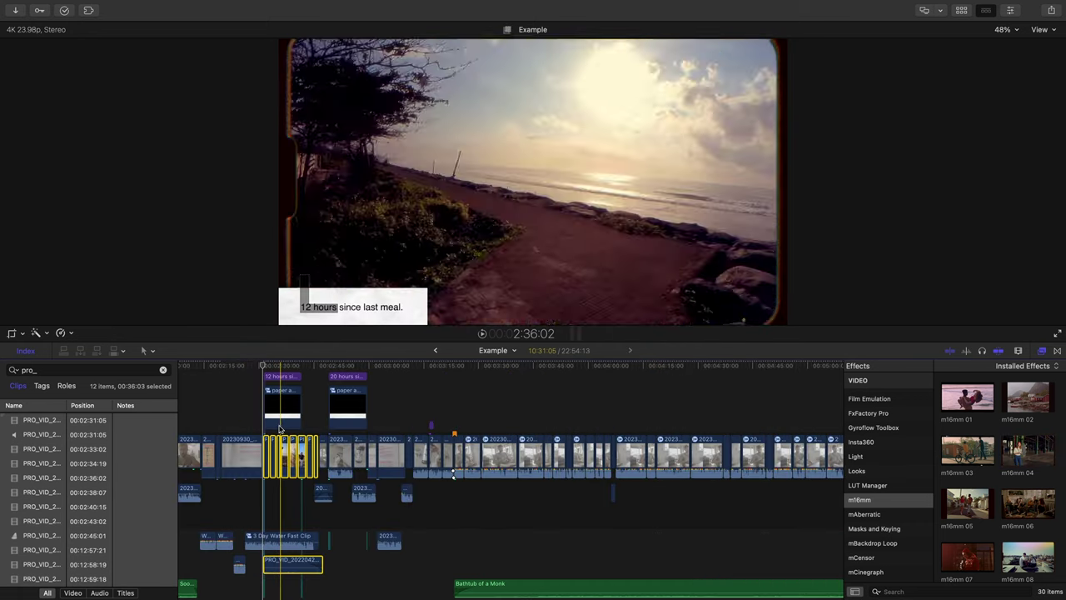
pyautogui.hotkey('shift', 'z')
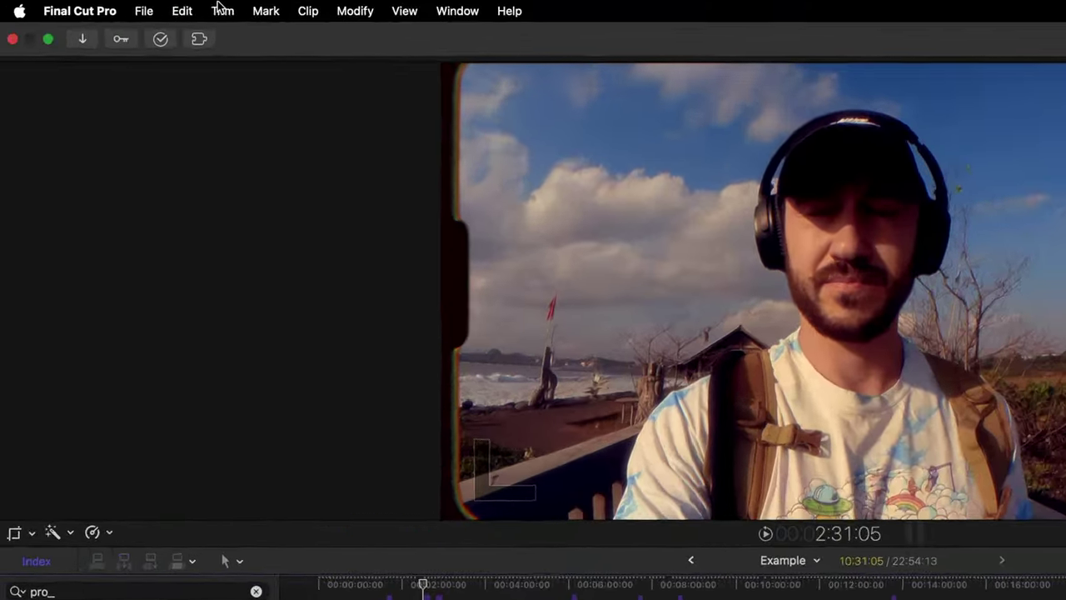
# Step: Remove the m16mm 04 effect from the selected clips via Edit > Remove Attributes
pyautogui.click(184, 10)
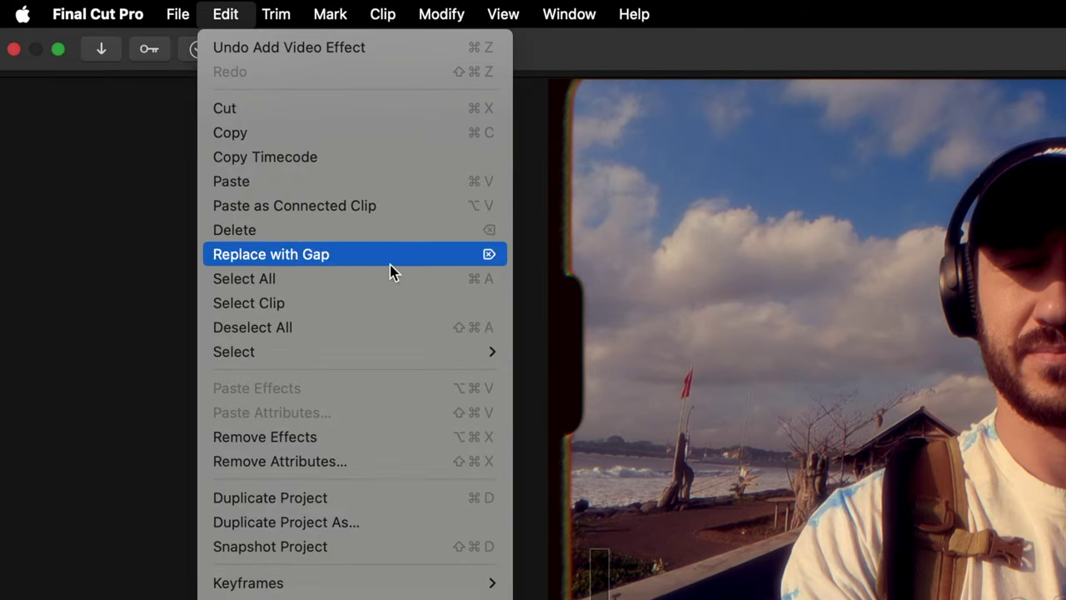
pyautogui.click(363, 462)
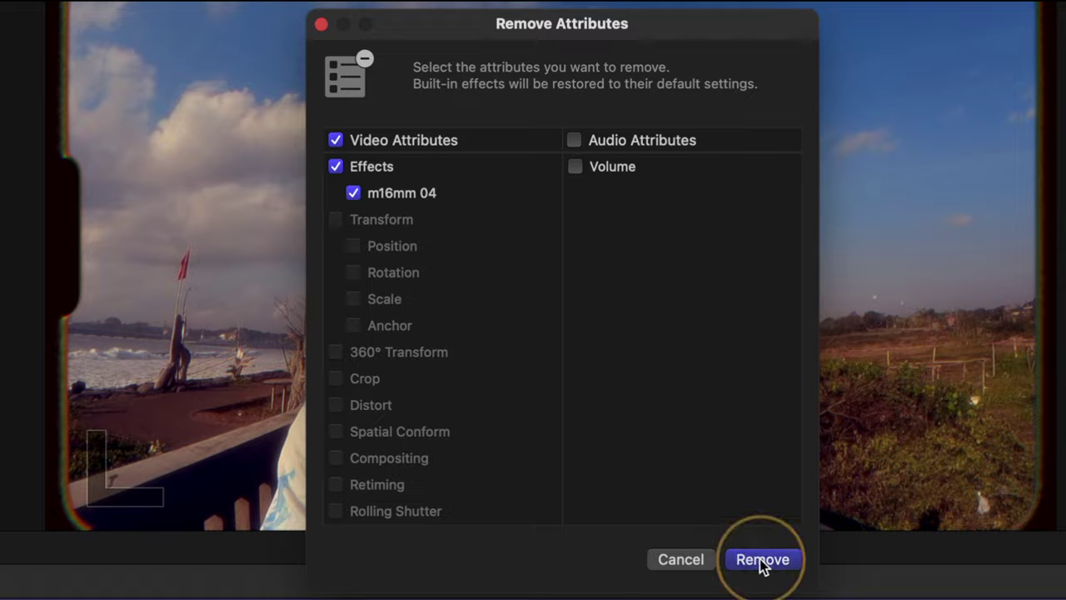
pyautogui.click(760, 559)
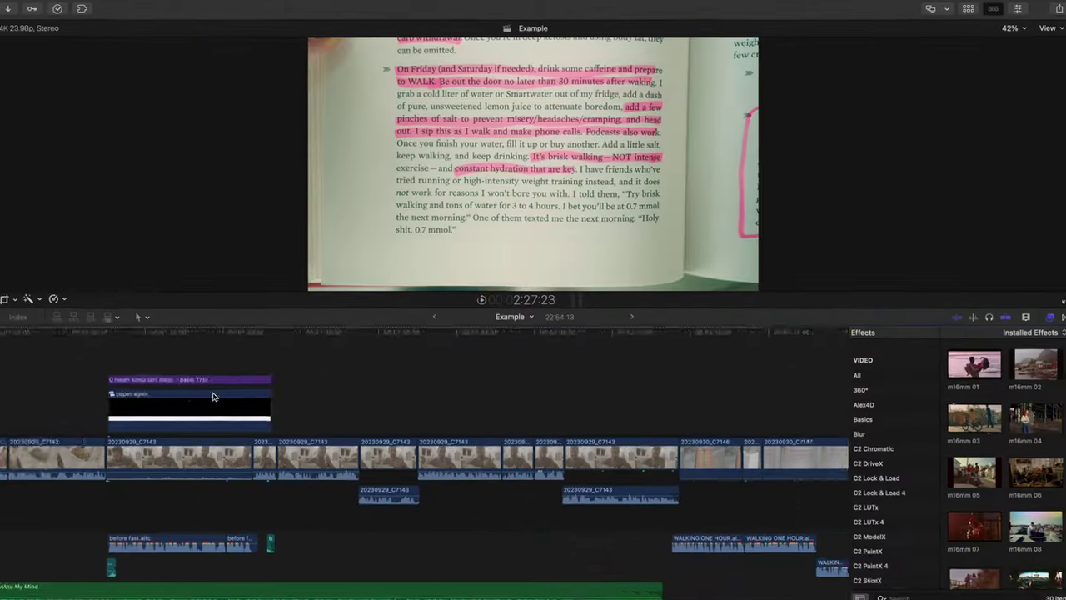
pyautogui.hscroll(10, 213, 397)
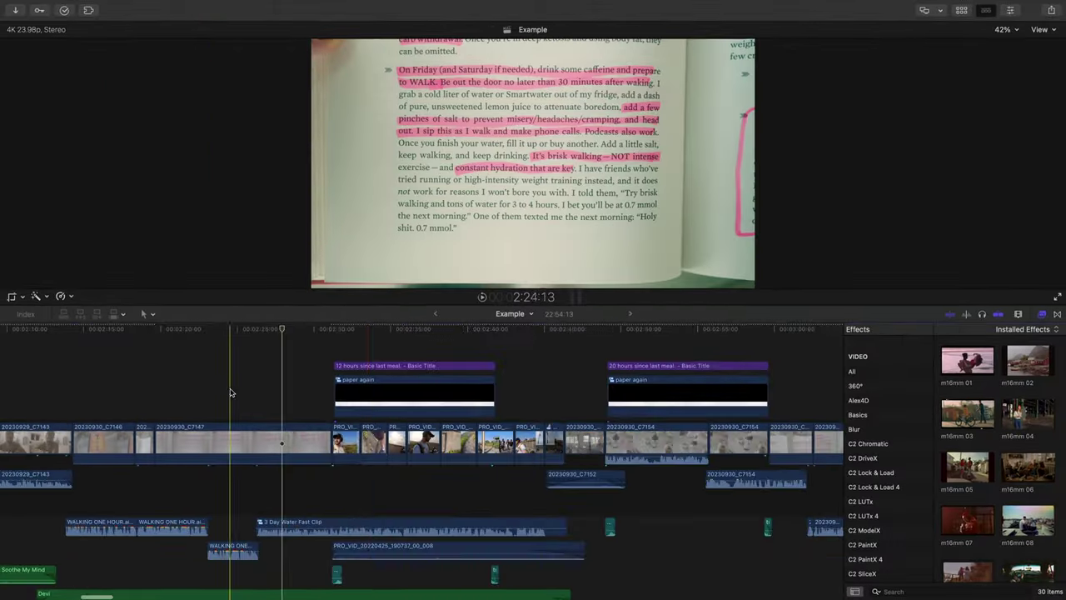
pyautogui.click(344, 443)
pyautogui.keyDown('shift'); pyautogui.click(555, 442); pyautogui.keyUp('shift')
pyautogui.hscroll(15, 554, 439)
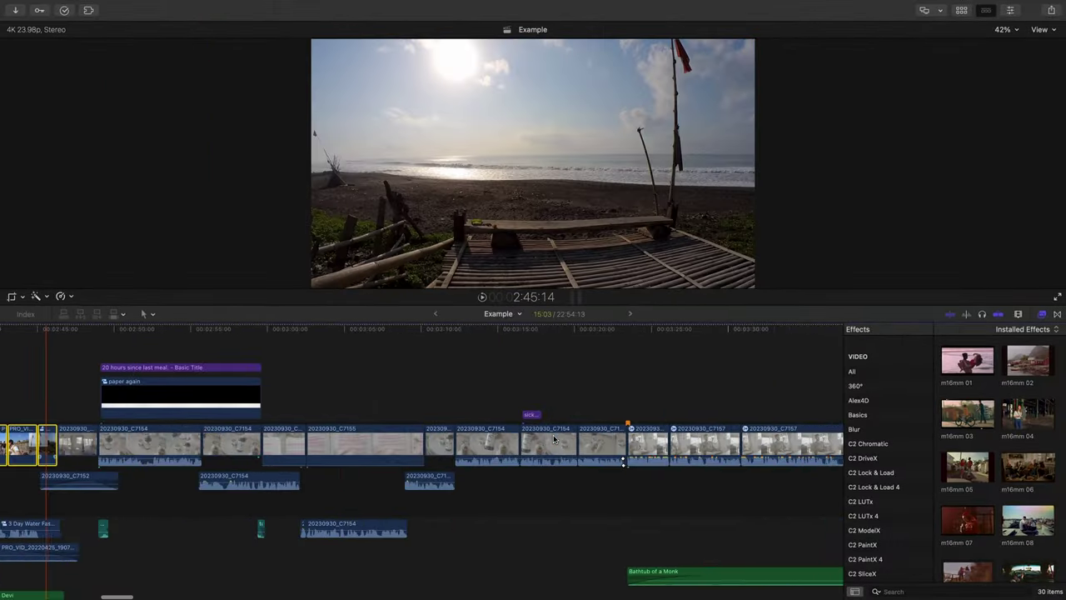
pyautogui.hscroll(12, 554, 439)
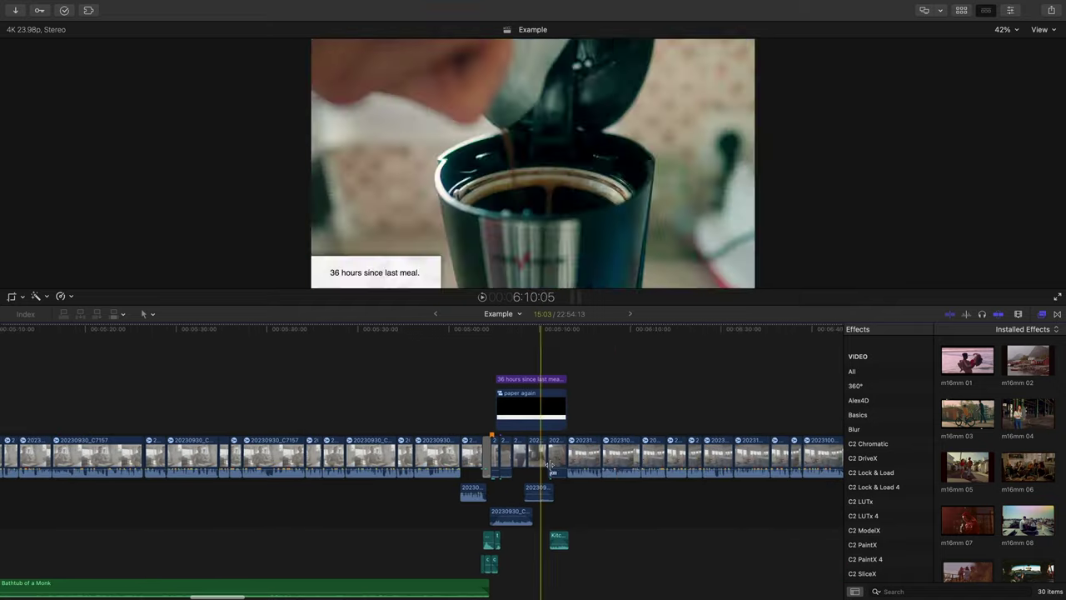
pyautogui.hscroll(5, 674, 461)
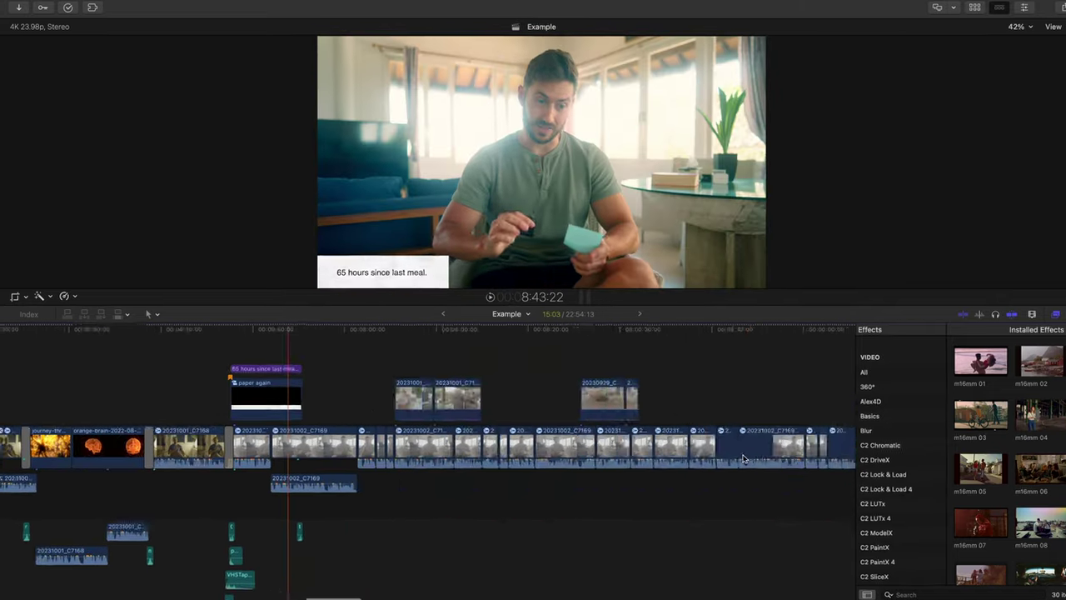